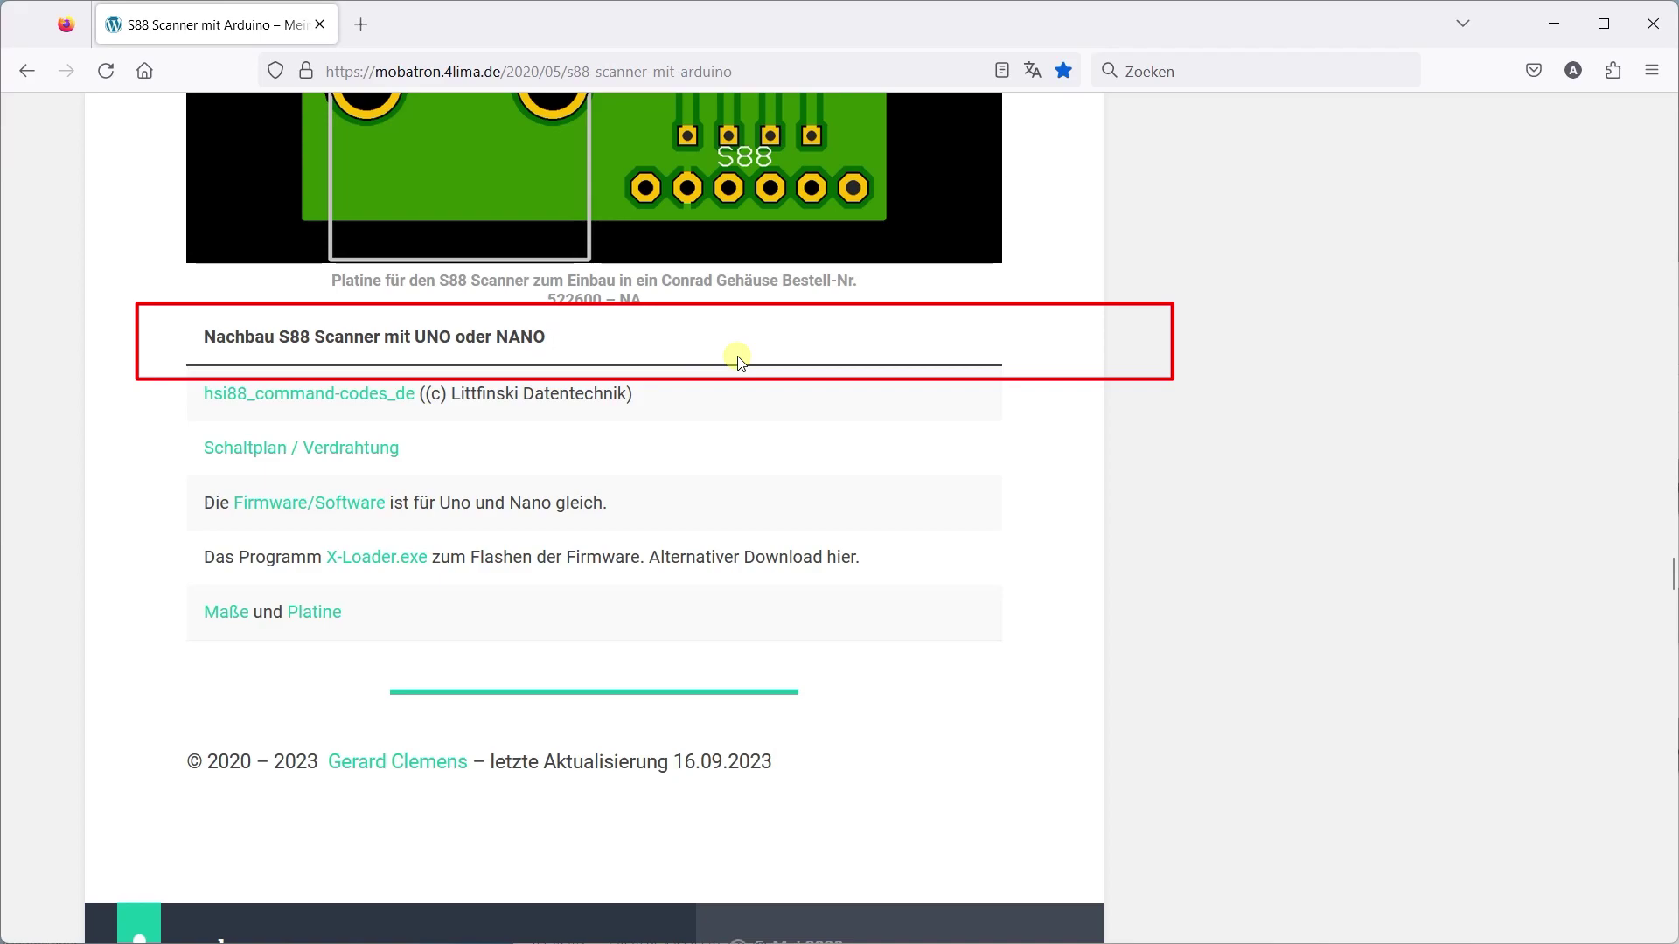
# - Download the firmware file 20230915_S88-USB-HSI-ScannerV1.03.hex through the Firmware/Software link in the S88 Scanner article
pyautogui.scroll(2, 805, 526)
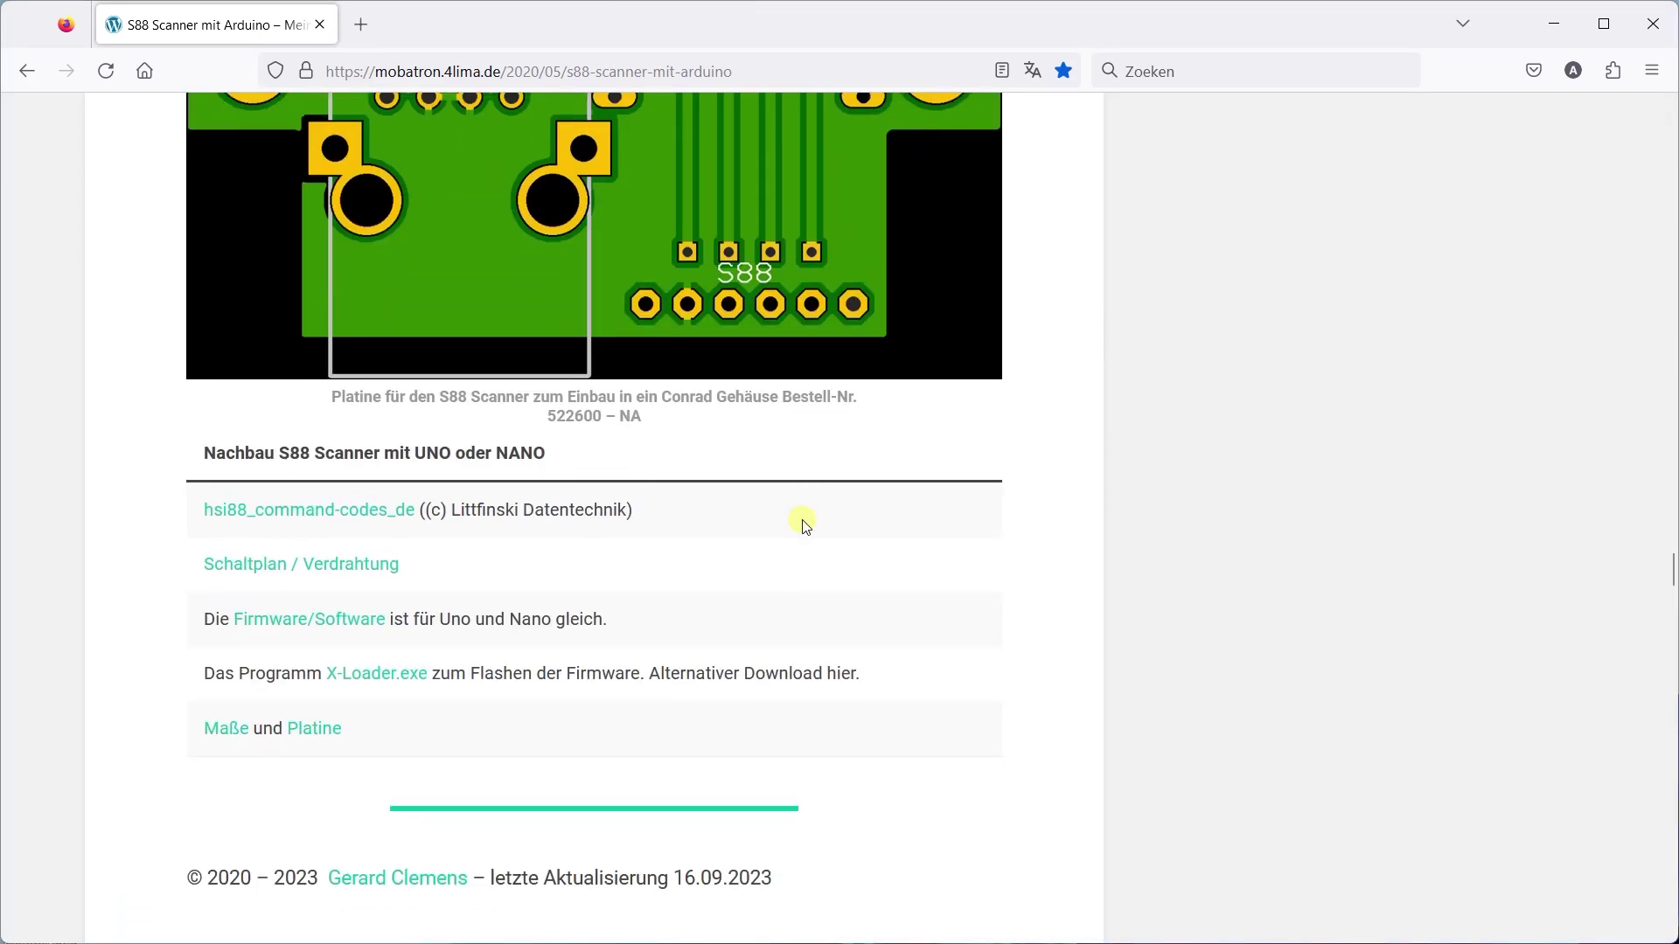
pyautogui.scroll(-2, 806, 525)
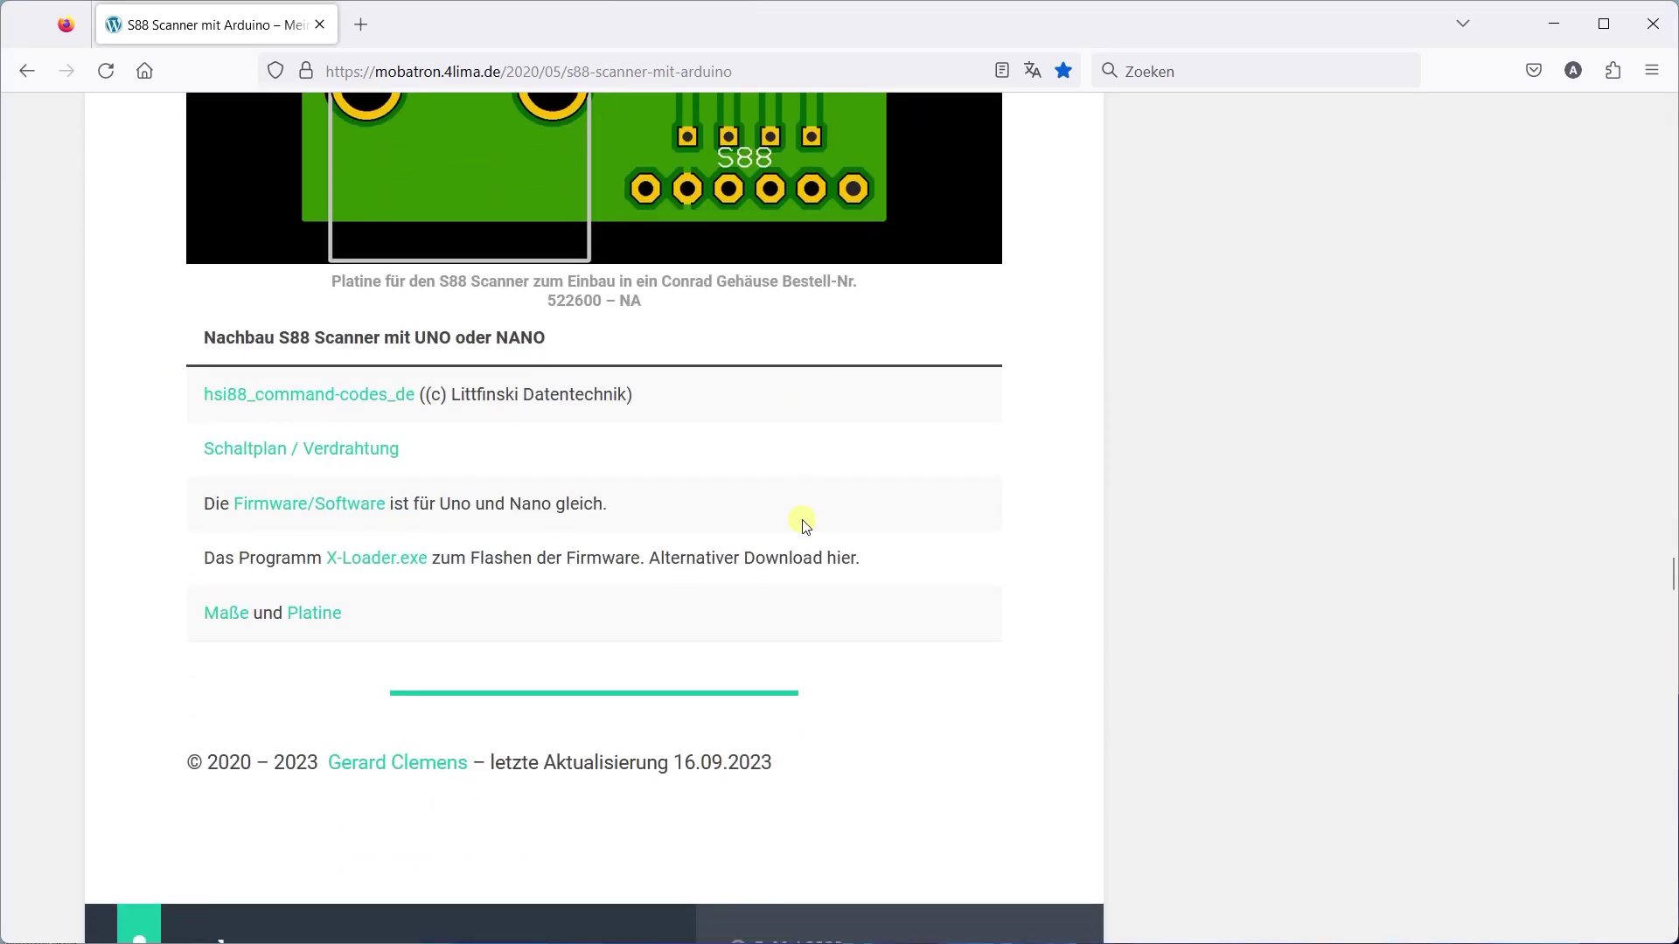
pyautogui.click(293, 514)
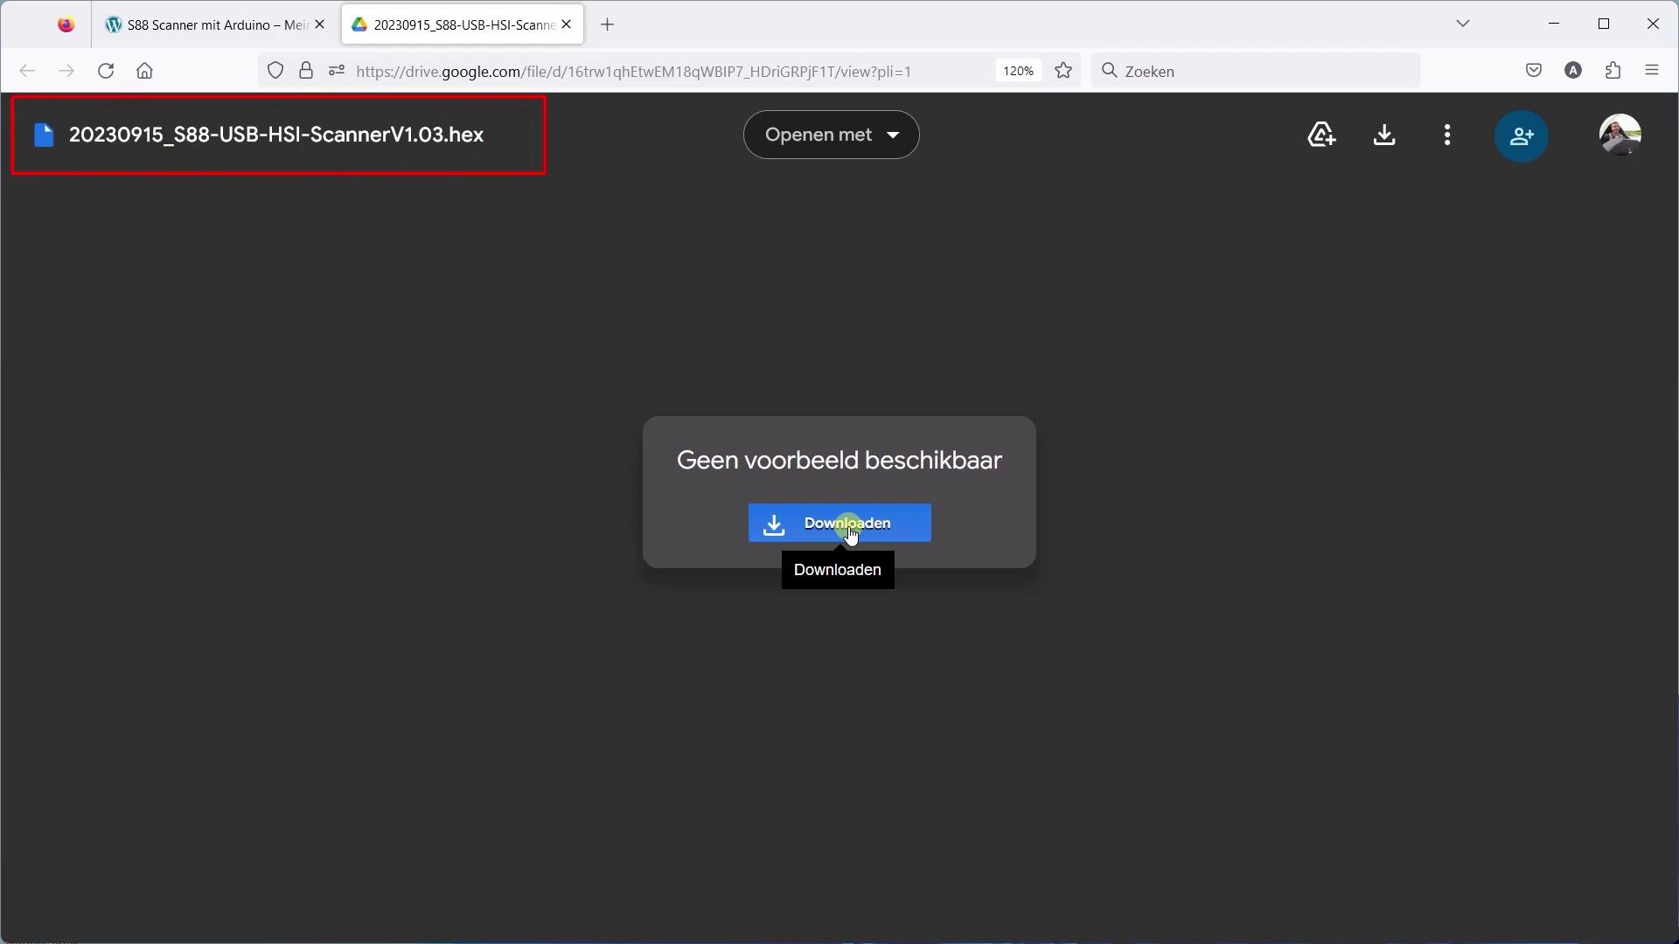
pyautogui.click(846, 528)
# - Follow the article's X-Loader.exe link to the xLoader GitHub repository and download it as a ZIP
pyautogui.click(223, 26)
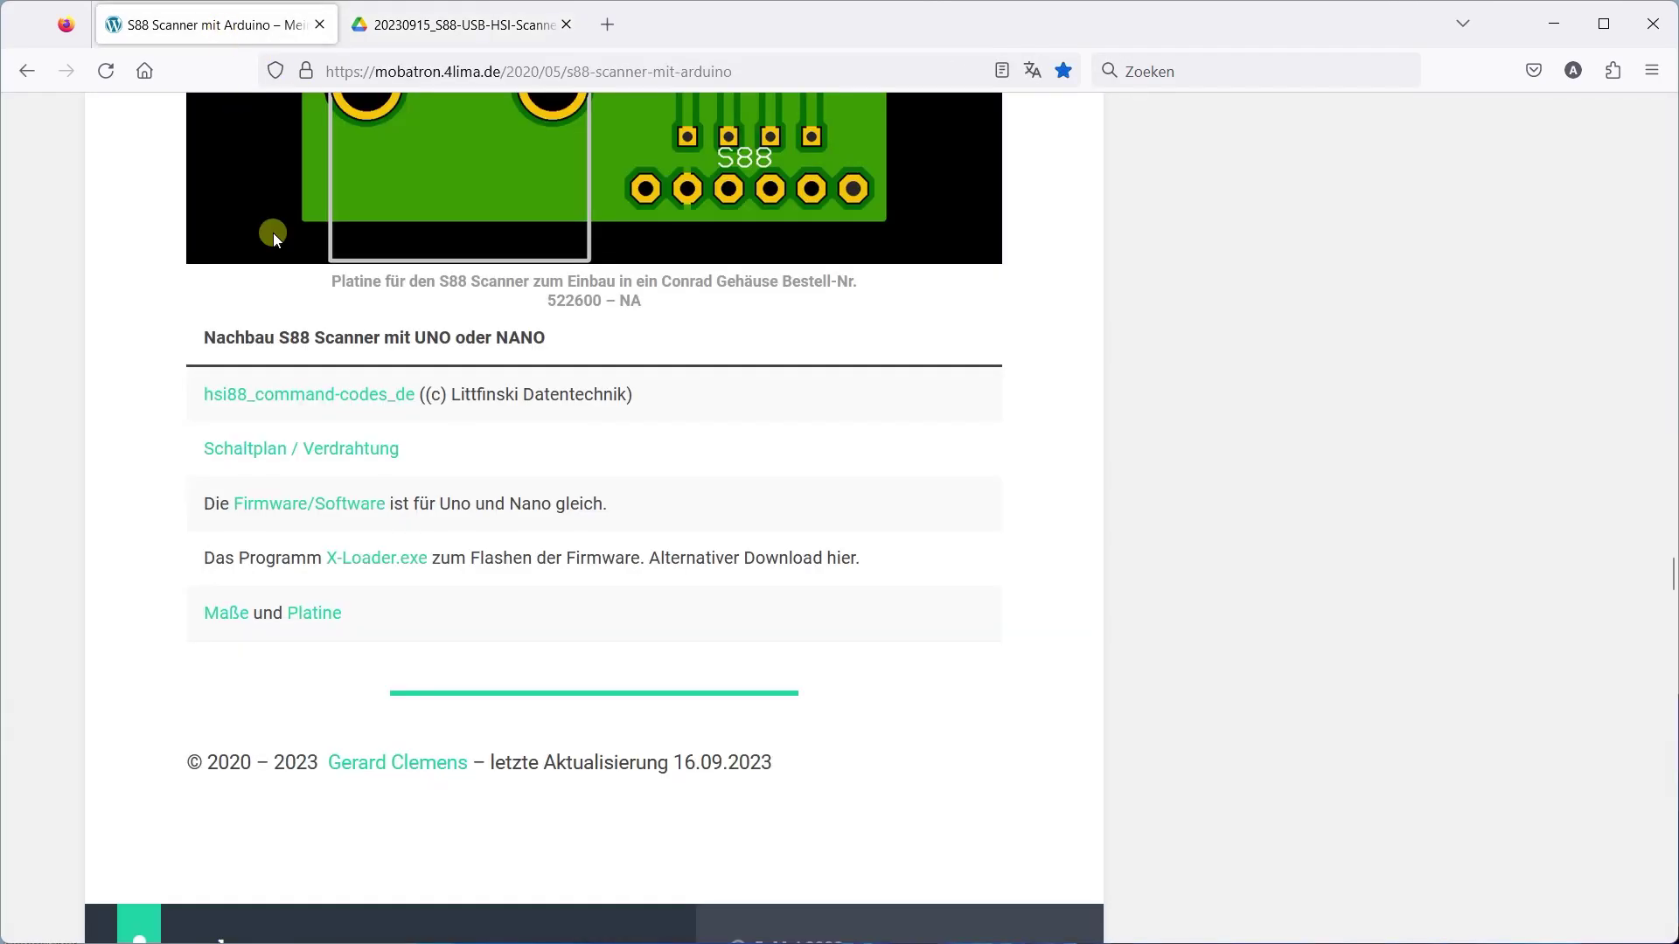
pyautogui.click(385, 560)
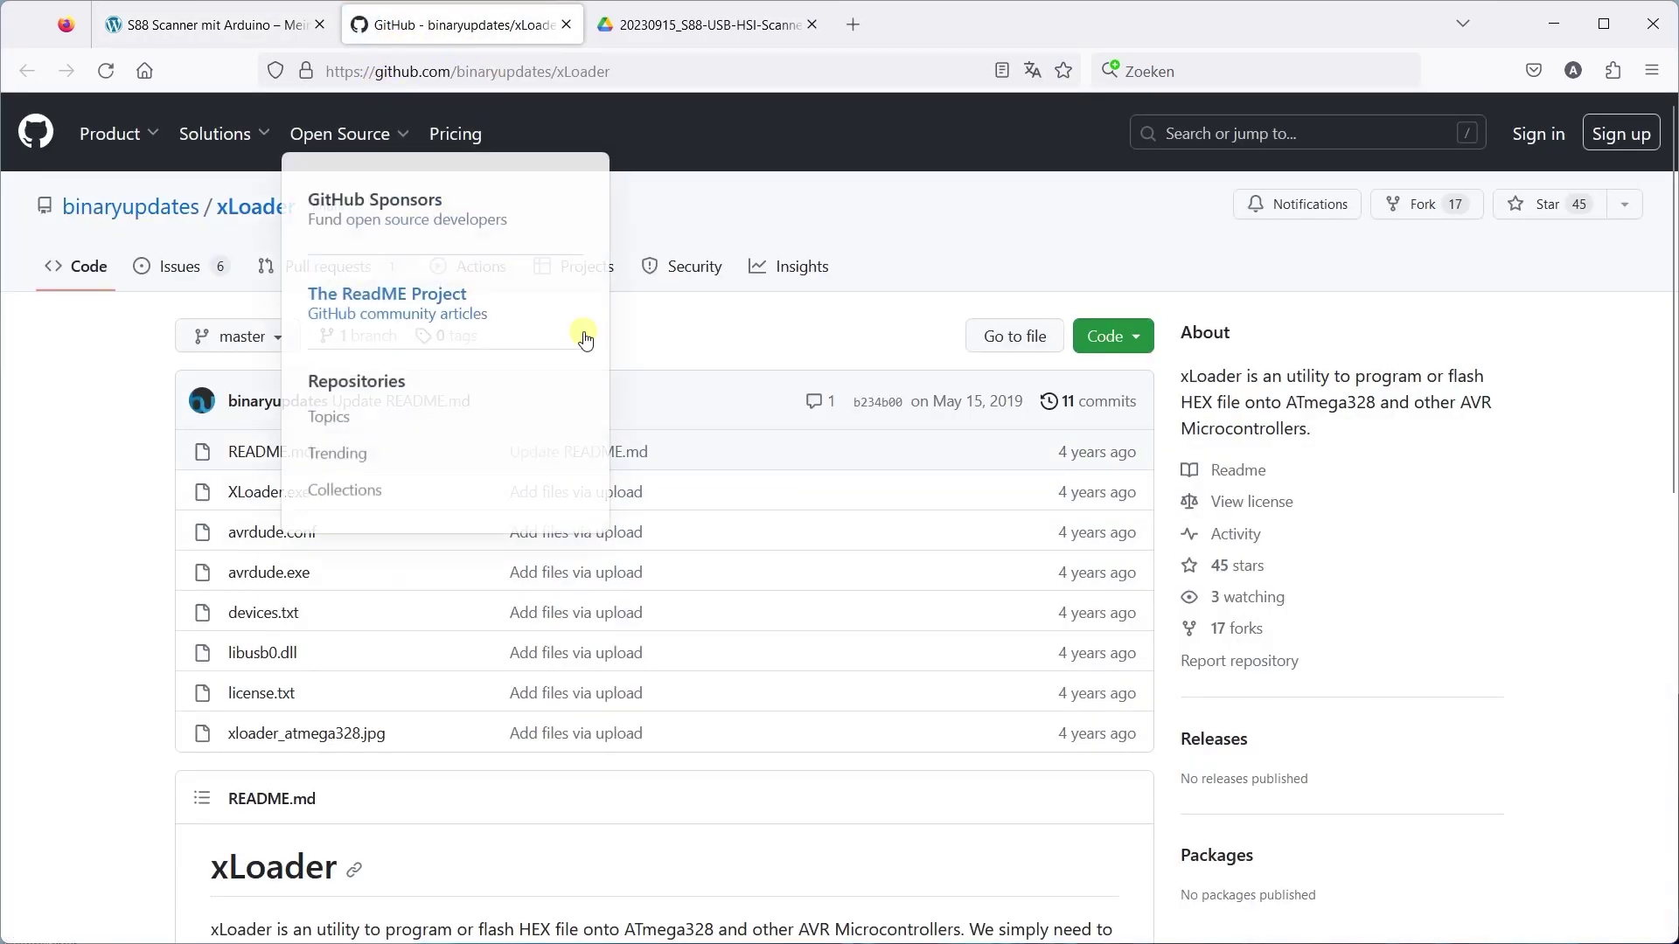
pyautogui.click(1100, 344)
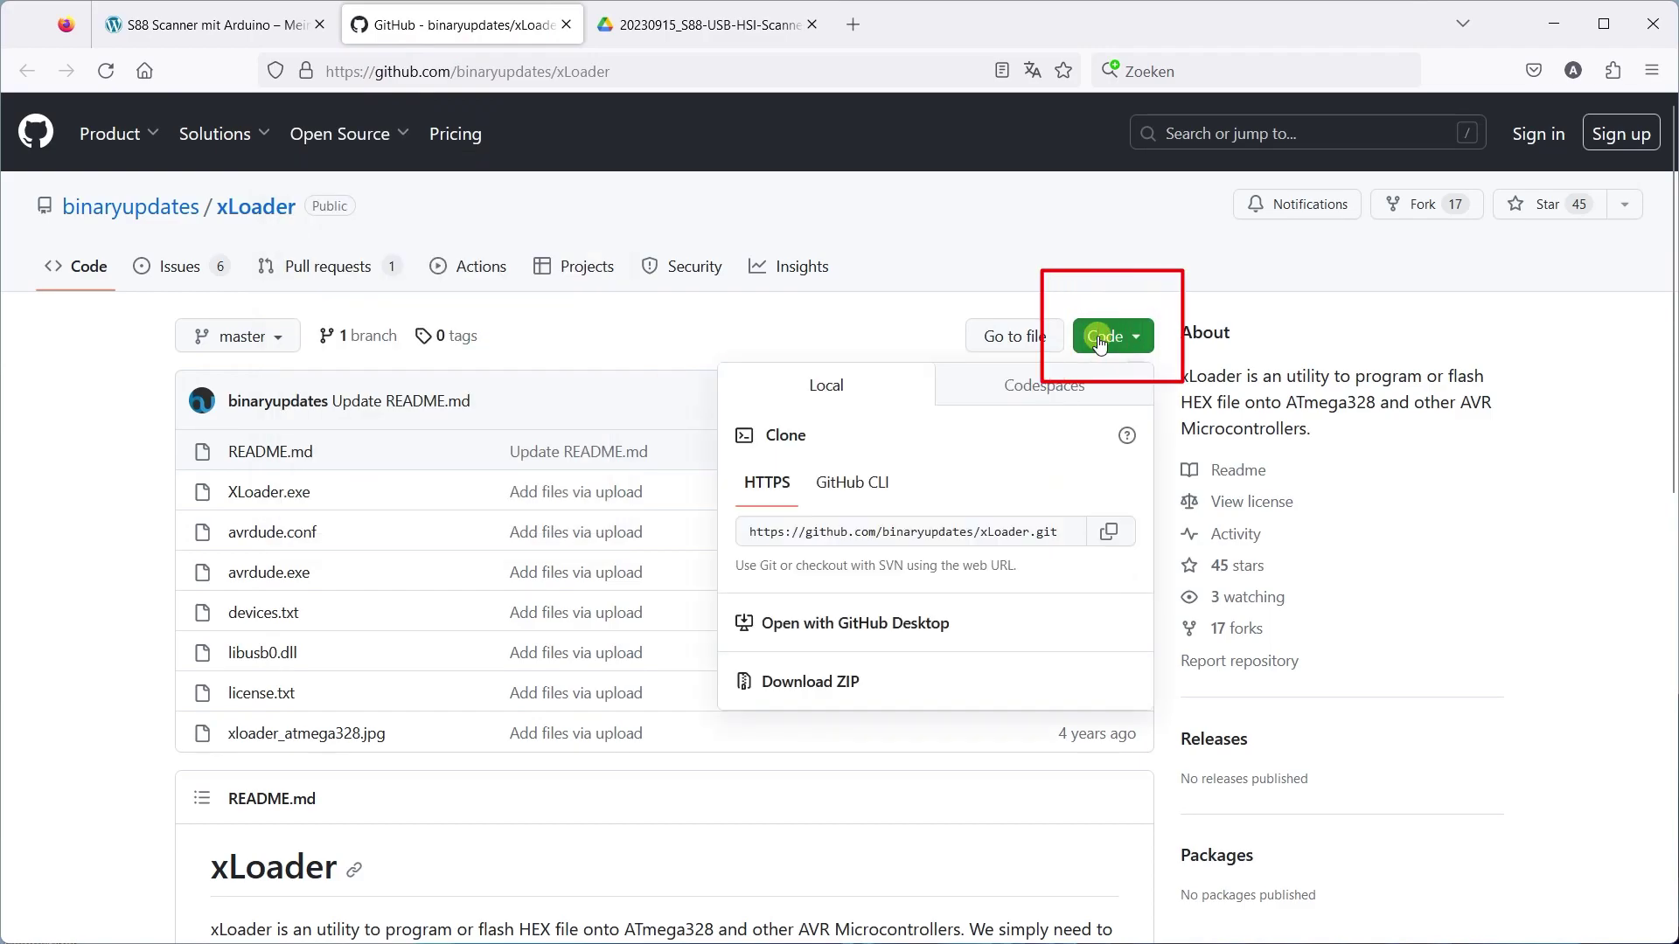
pyautogui.click(798, 686)
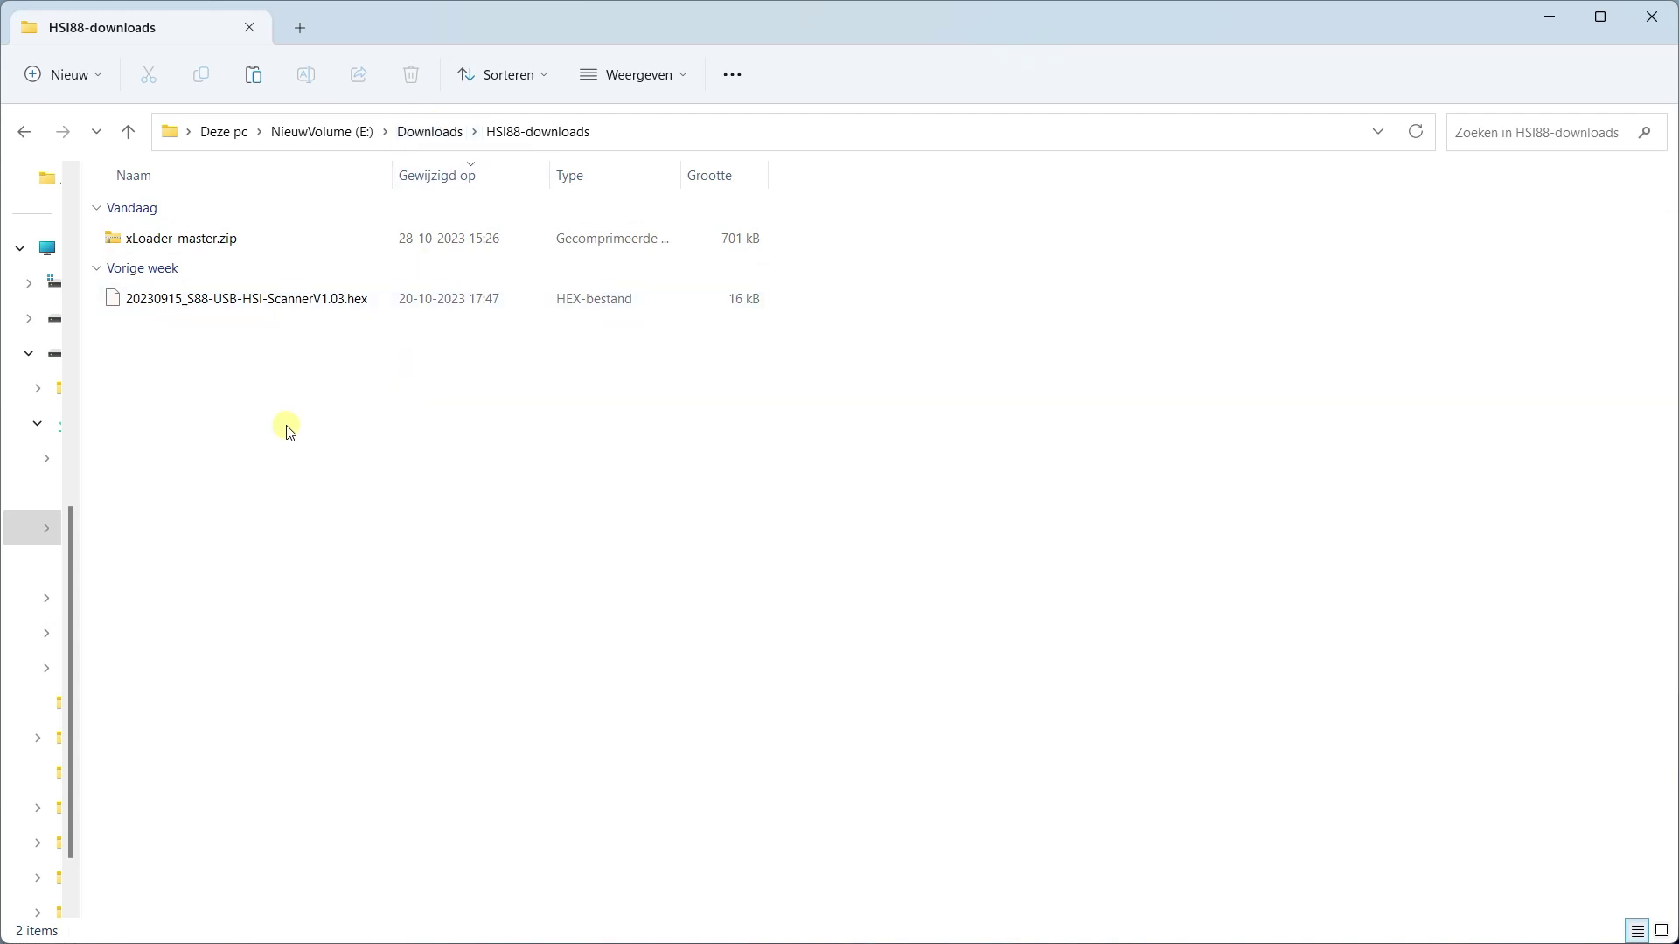
# - Extract xLoader-master.zip into E:\Downloads\HSI88-downloads\xLoader-master
pyautogui.rightClick(168, 246)
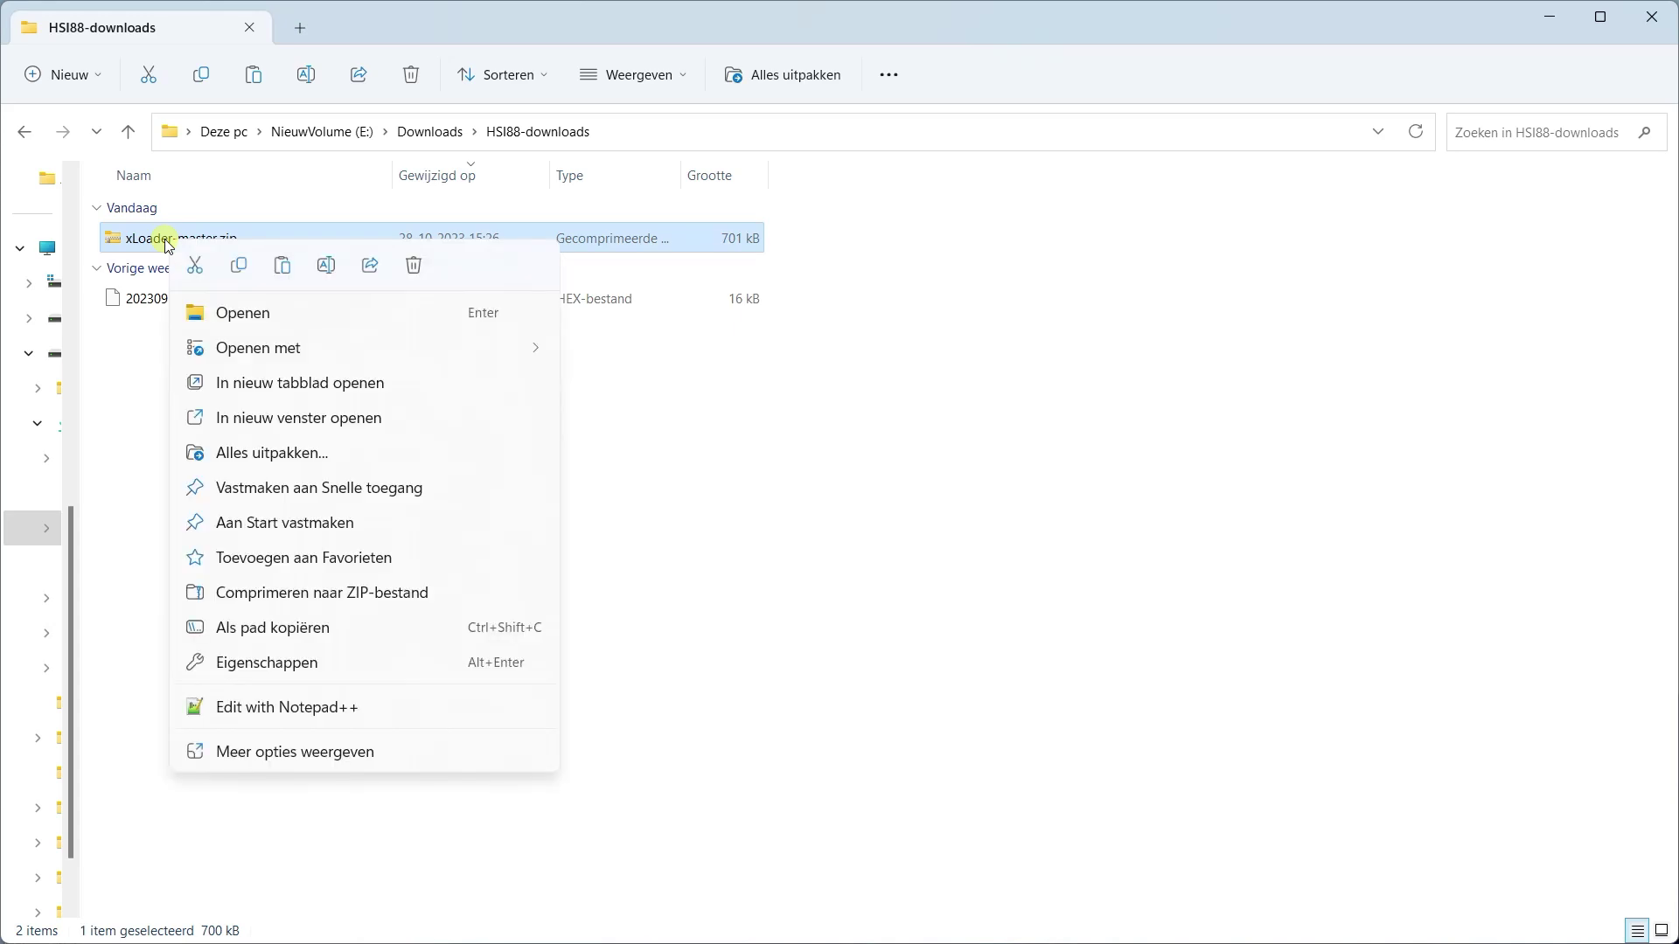
pyautogui.click(260, 455)
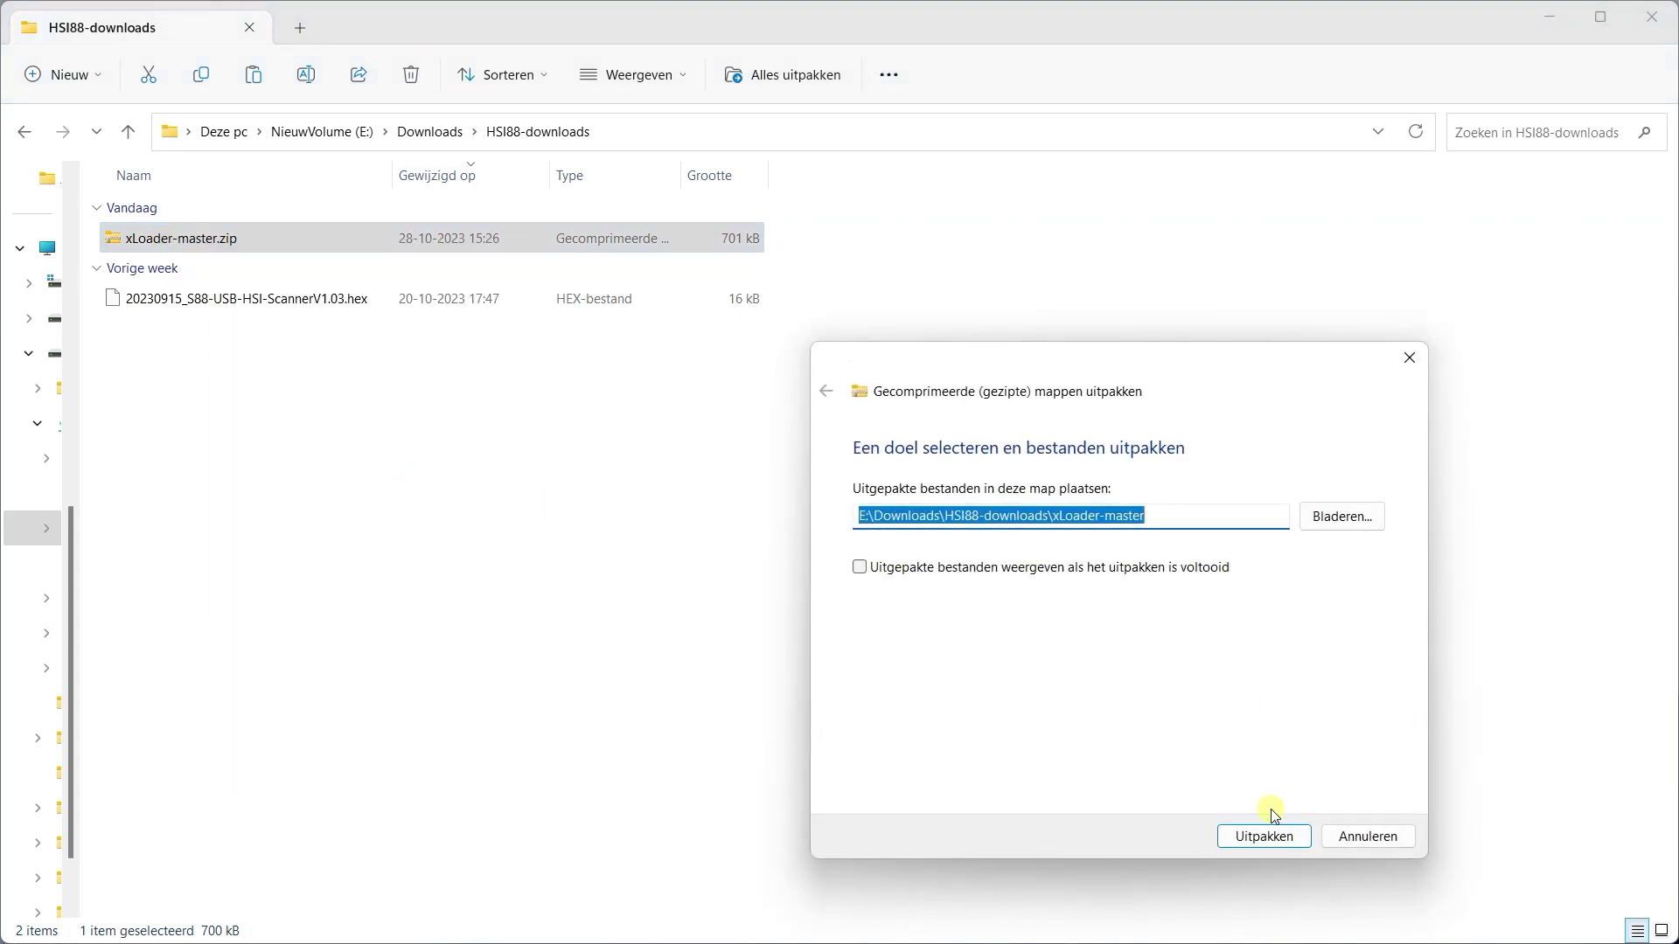
pyautogui.click(1266, 837)
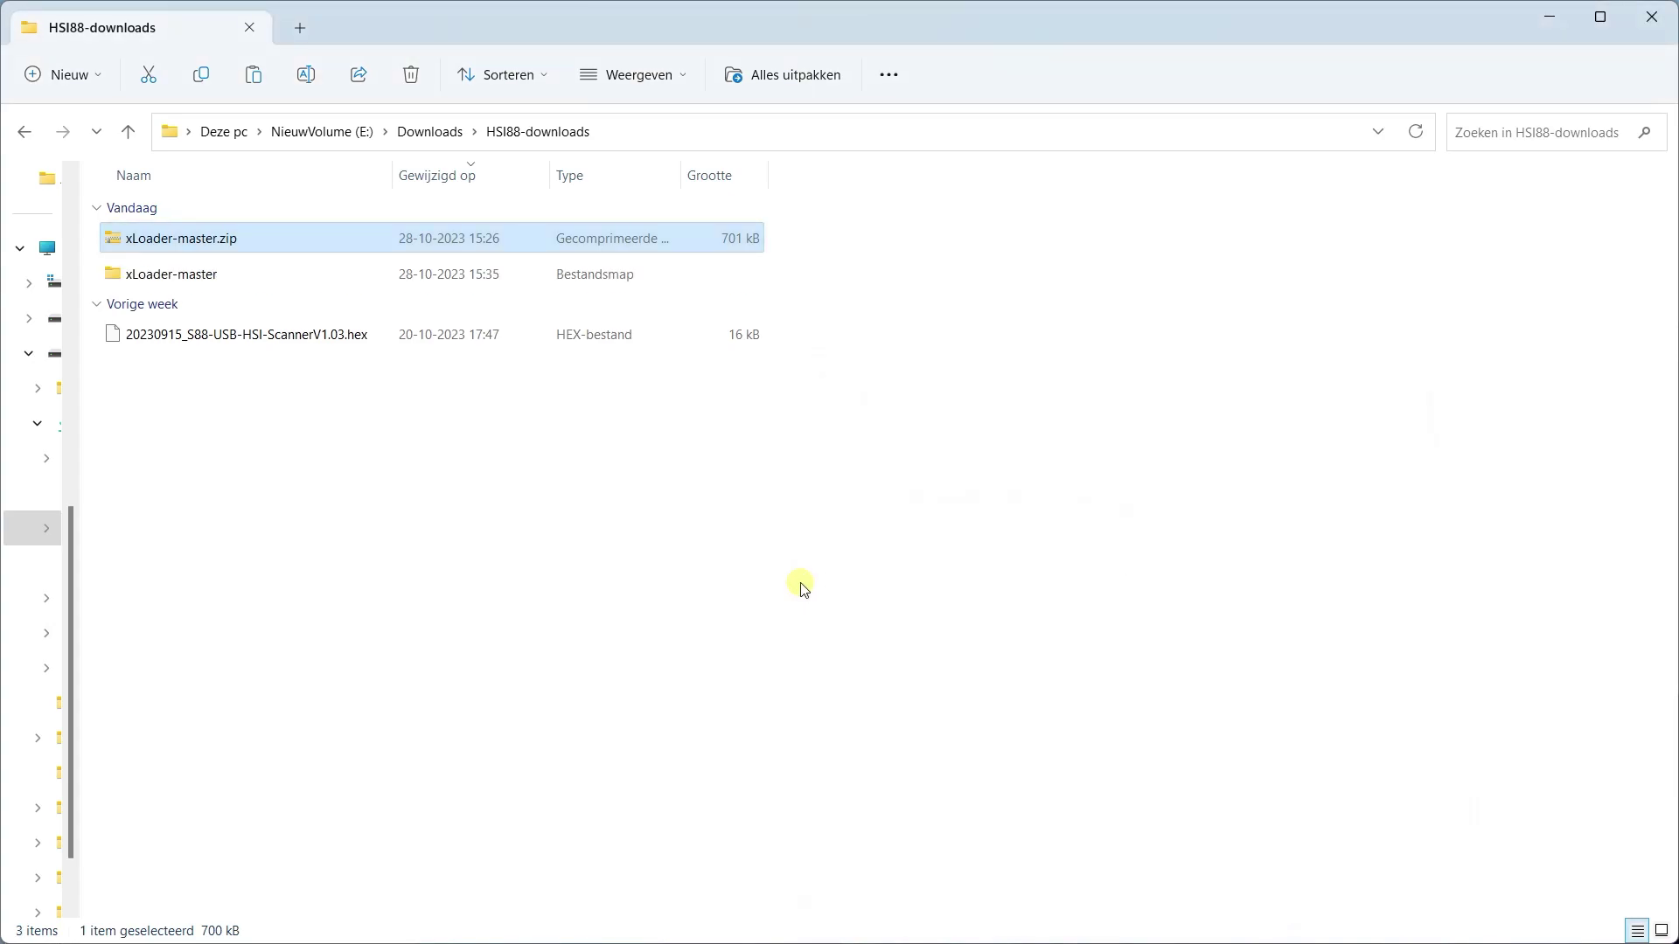
# - Open the nested xLoader-master folder among the extracted files and launch XLoader.exe
pyautogui.click(202, 279)
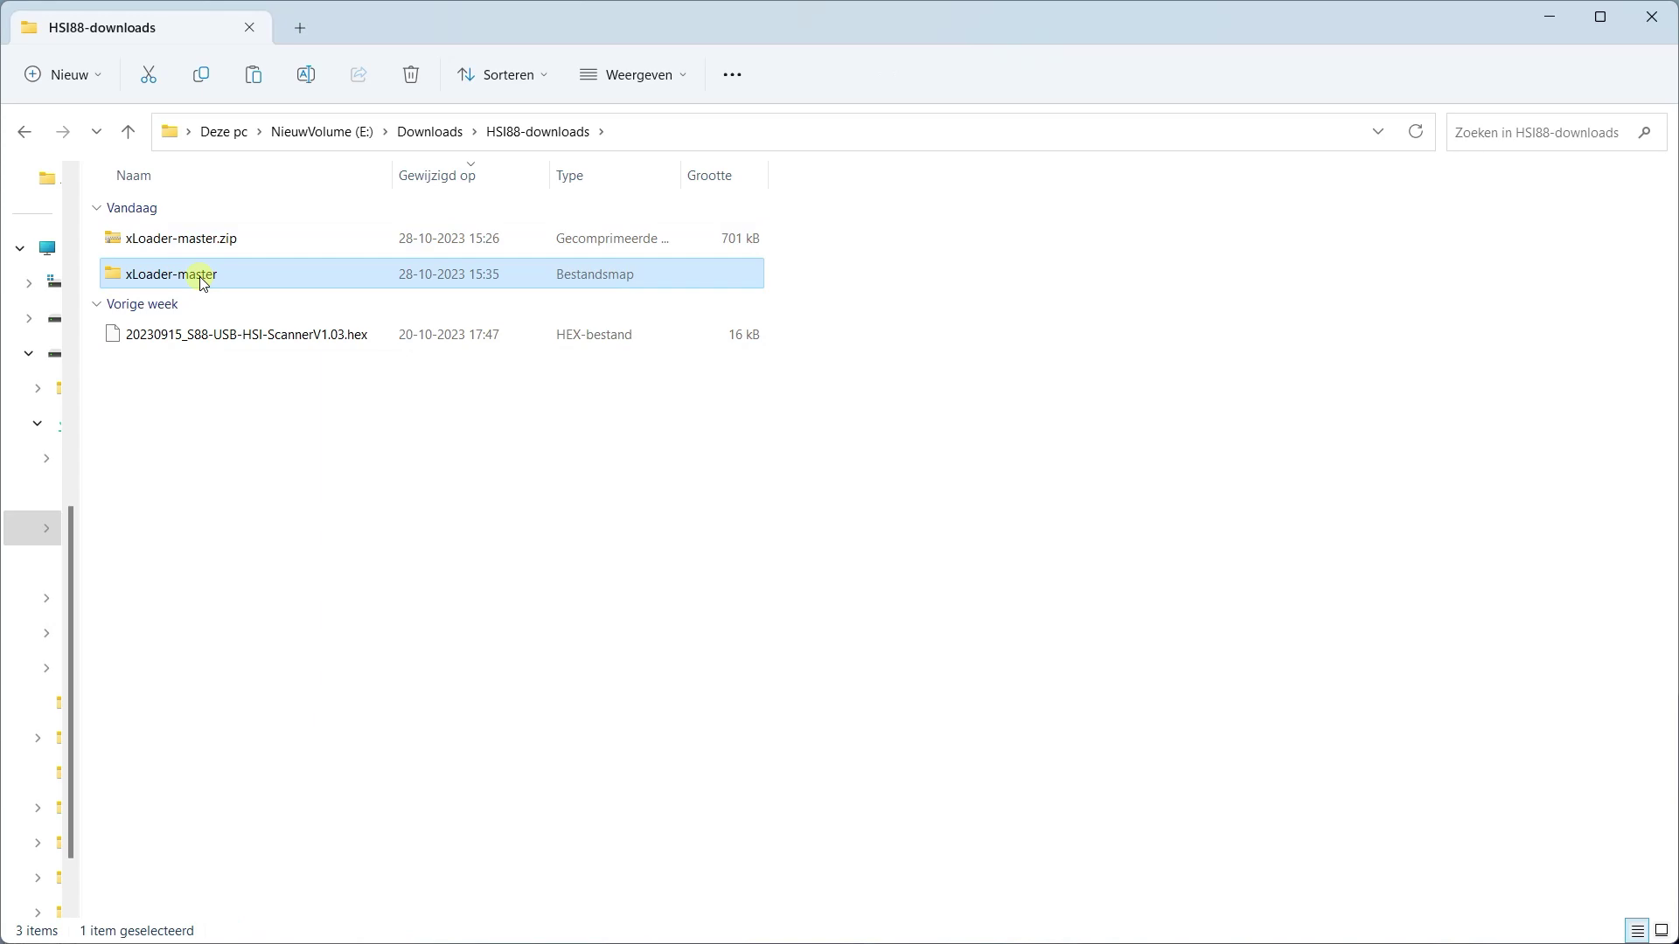
pyautogui.doubleClick(202, 278)
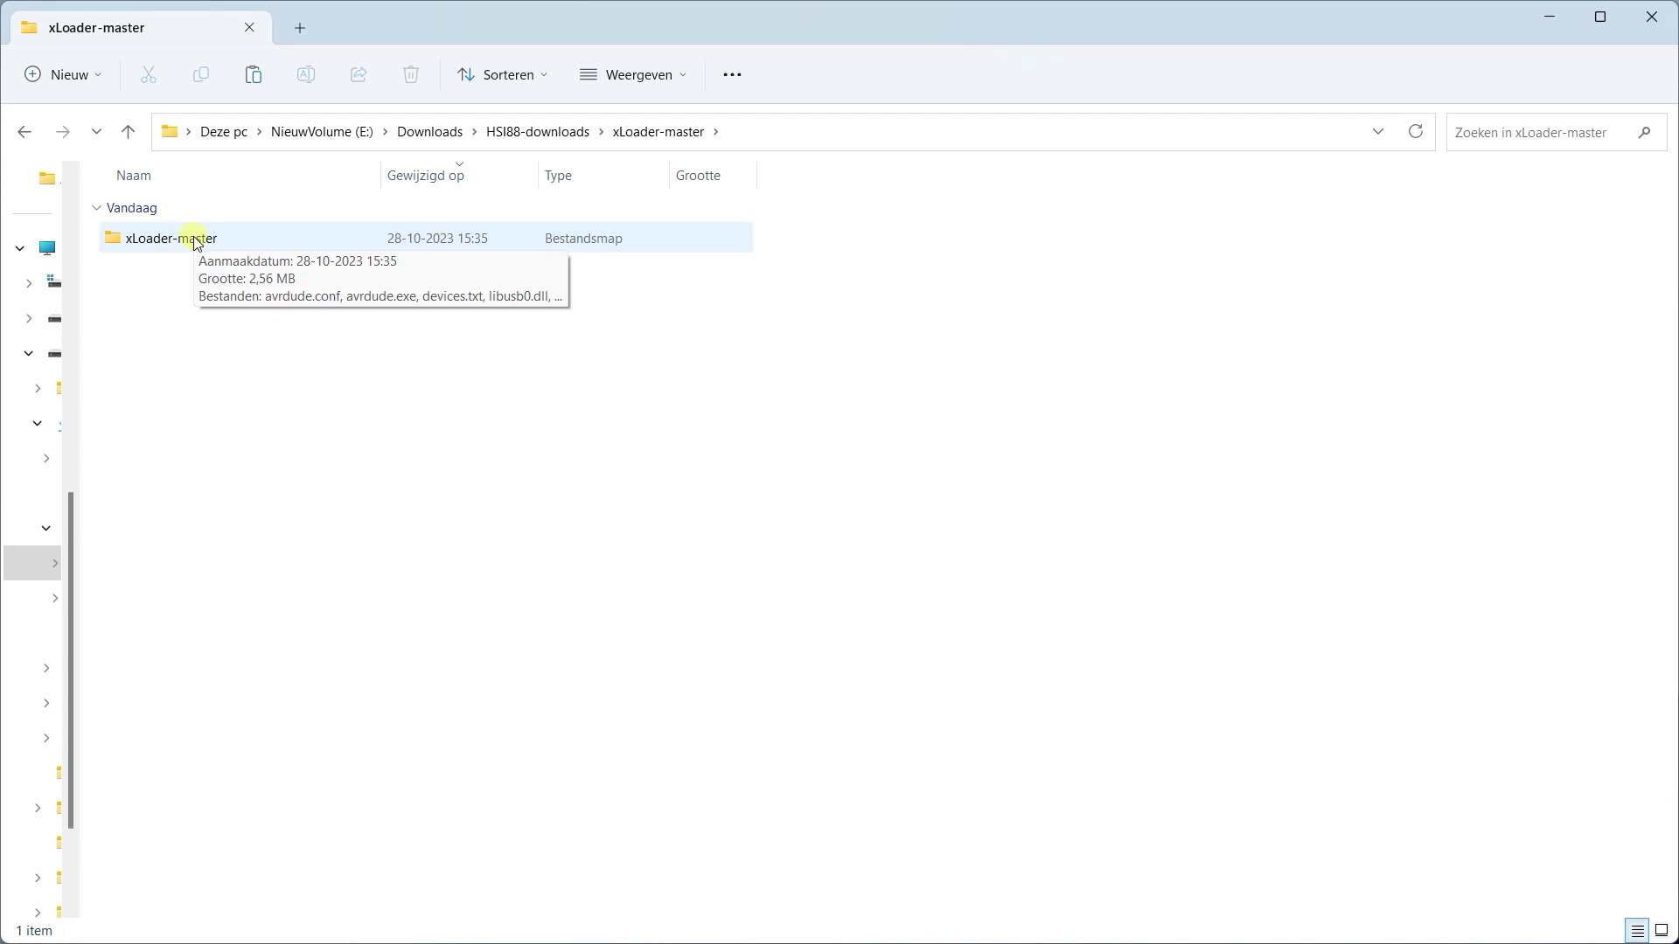
pyautogui.doubleClick(195, 239)
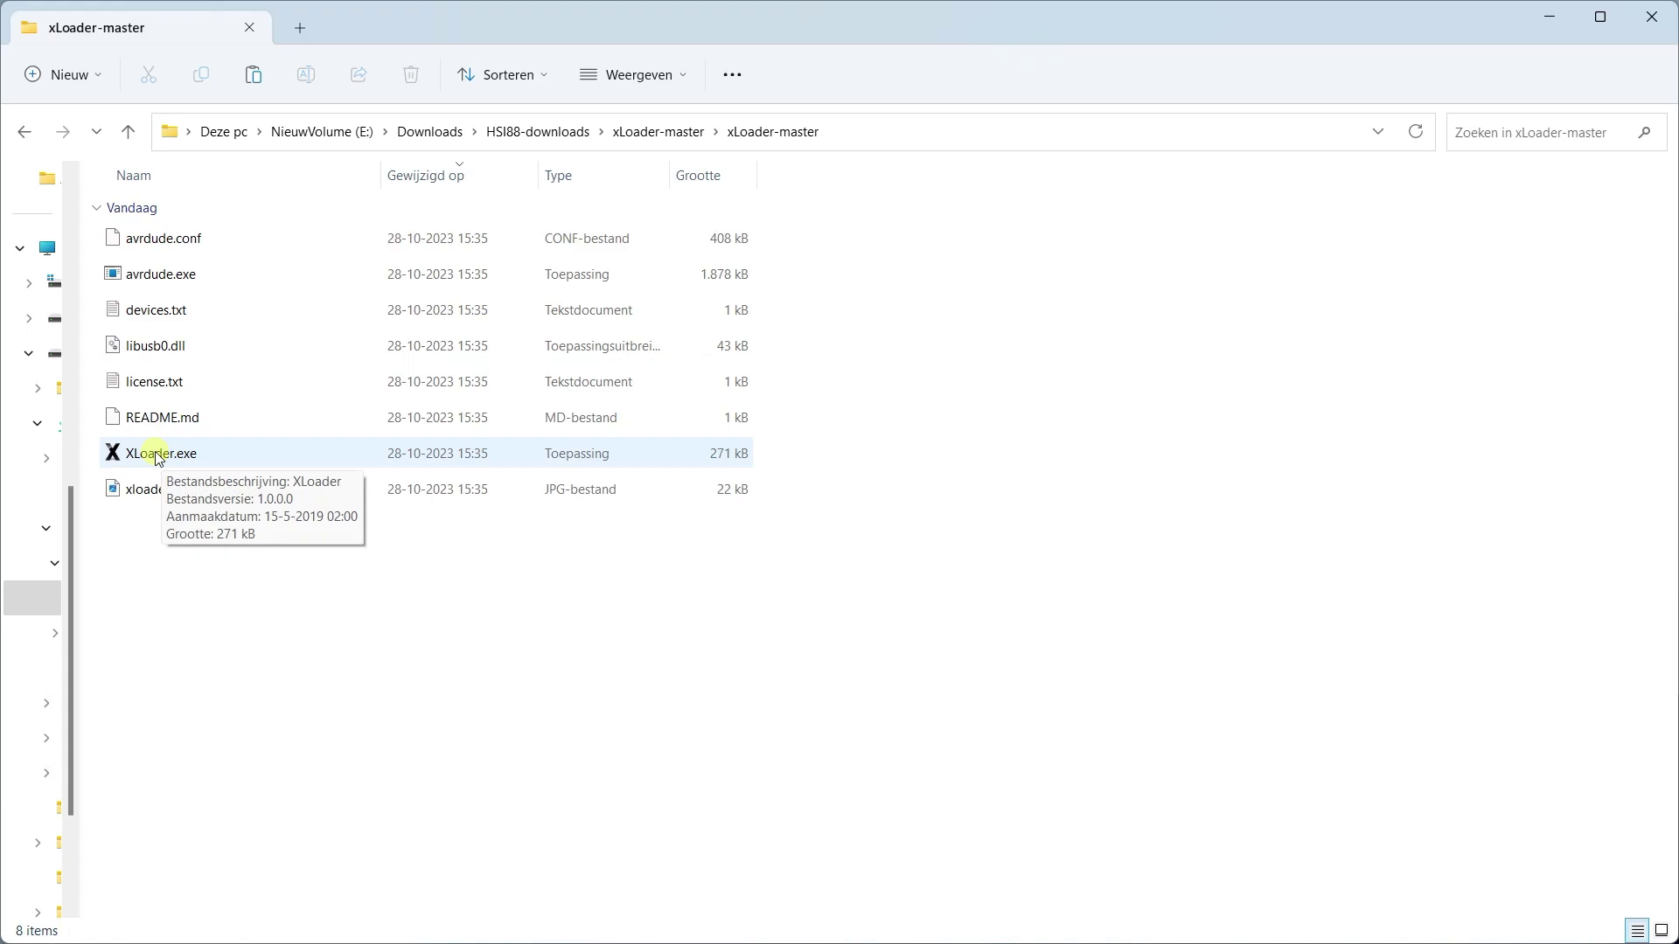
pyautogui.doubleClick(158, 454)
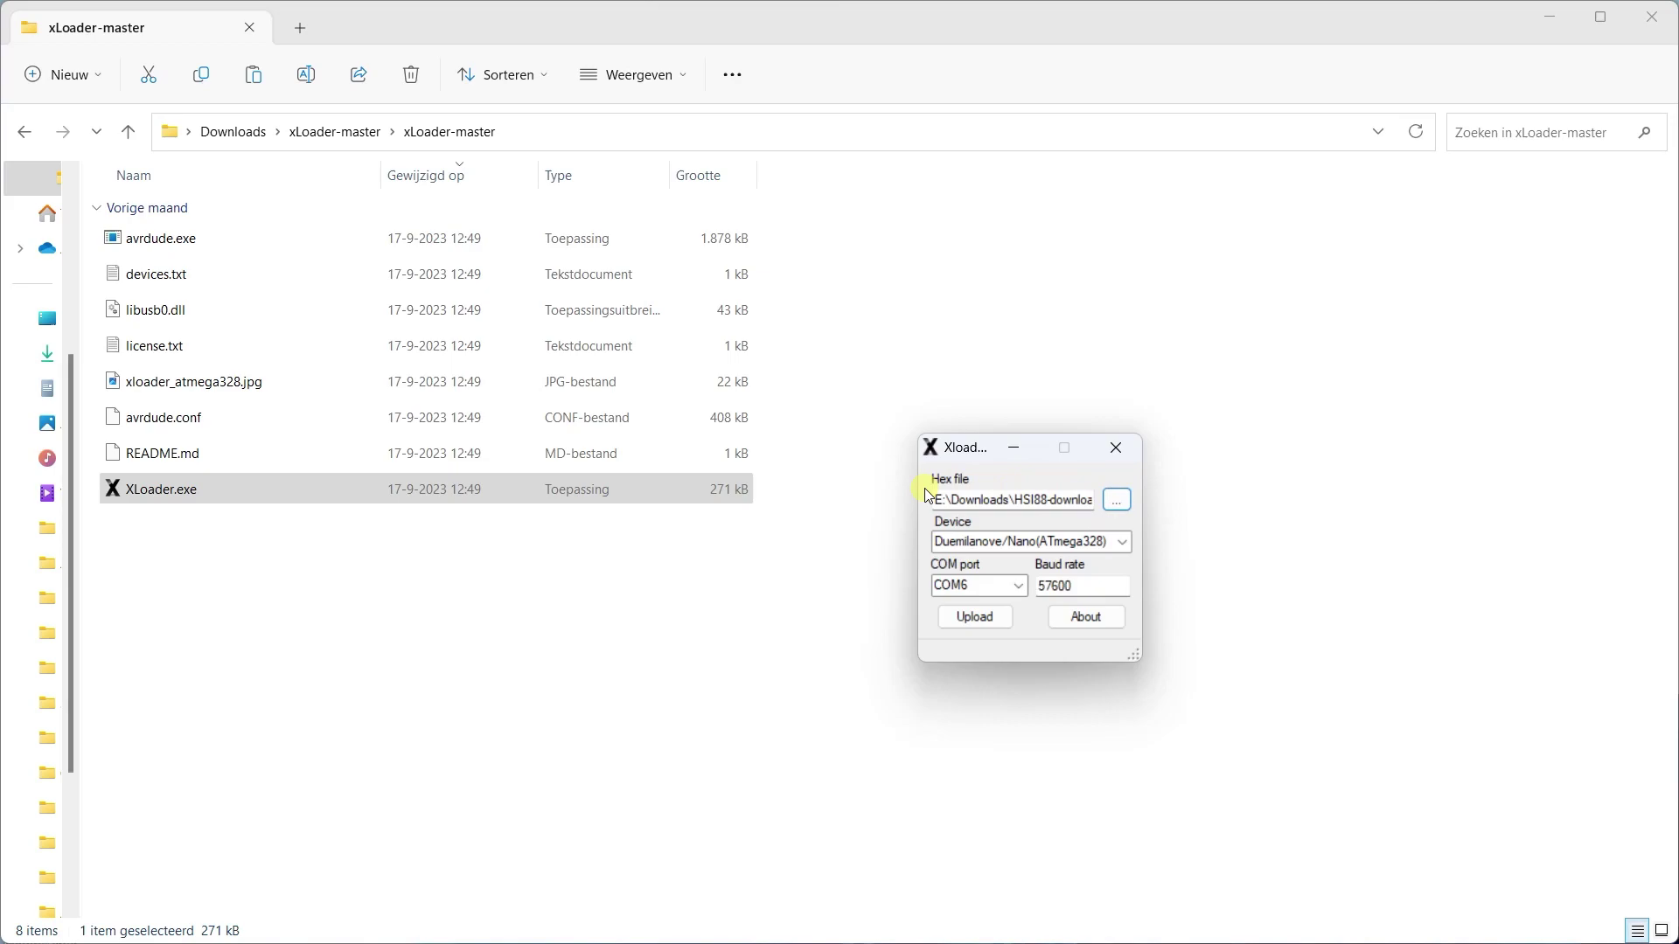
# - Load 20230915_S88-USB-HSI-ScannerV1.03.hex from the HSI88-downloads folder as XLoader's hex file
pyautogui.click(1117, 501)
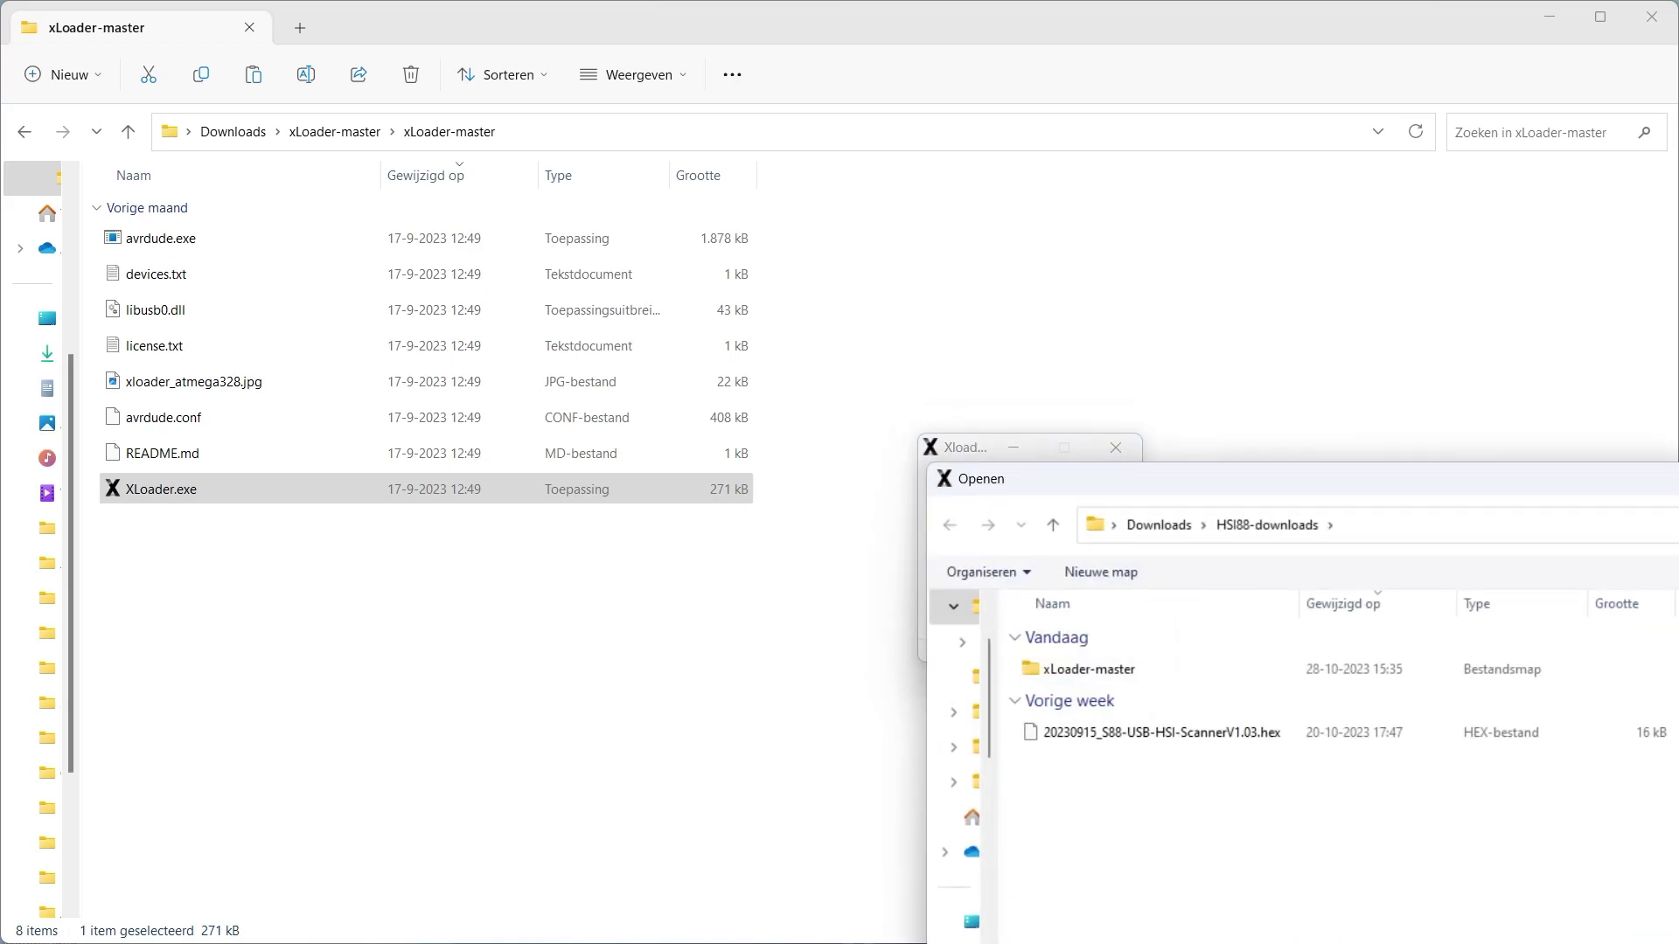
pyautogui.moveTo(1259, 478); pyautogui.dragTo(883, 297)
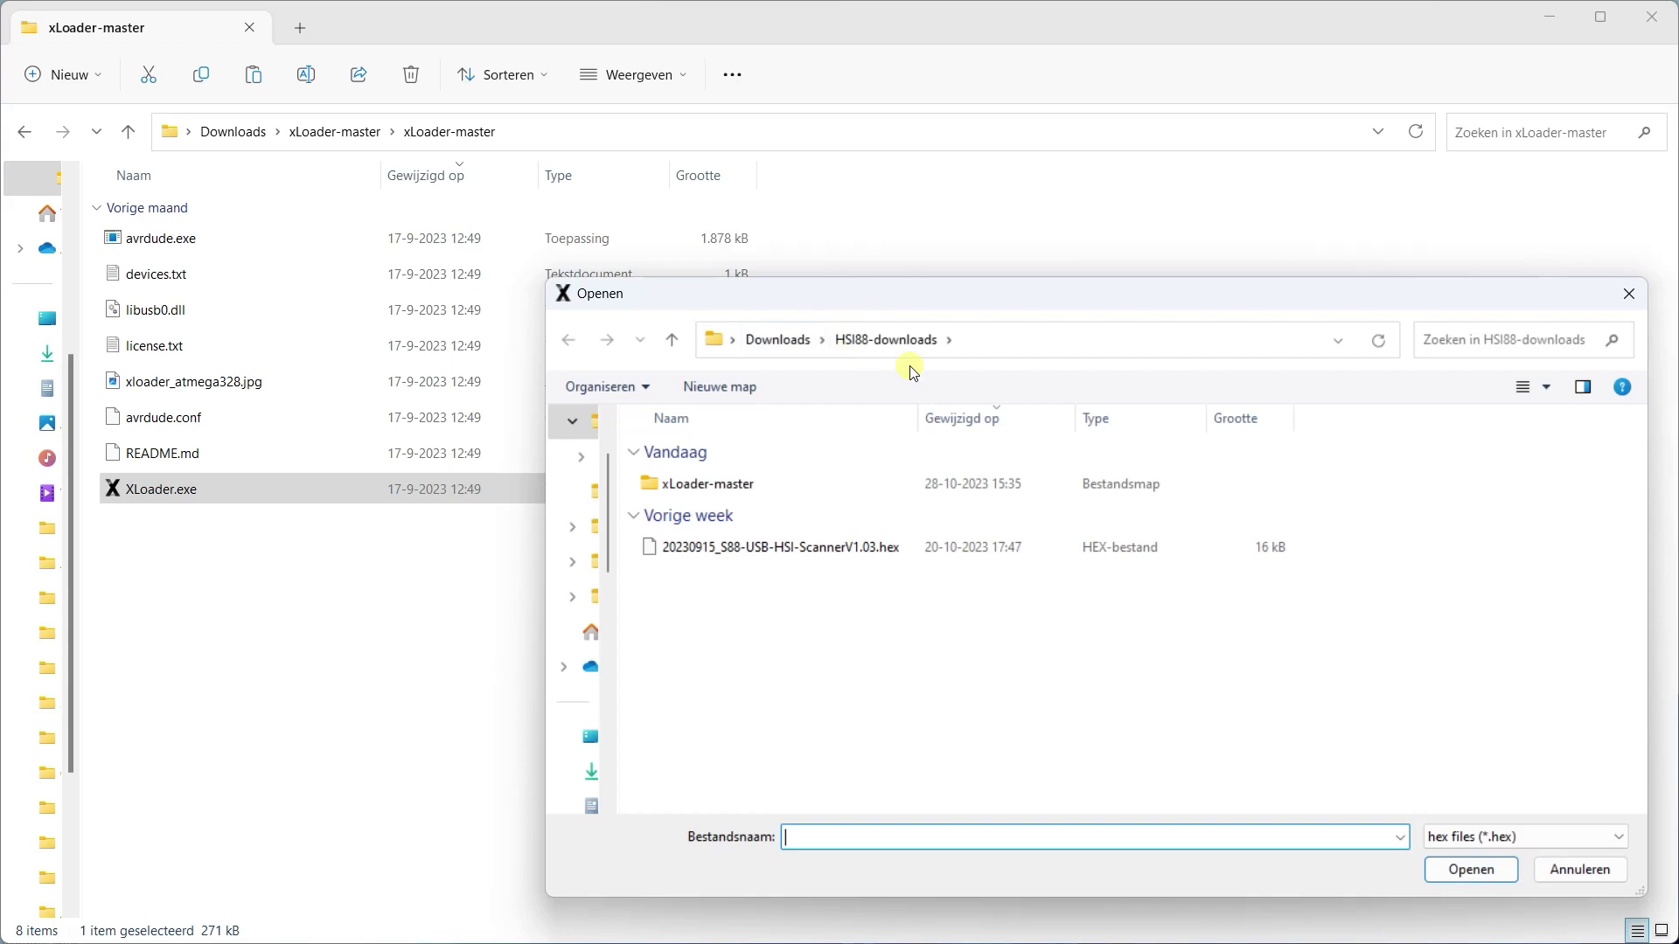
pyautogui.click(730, 555)
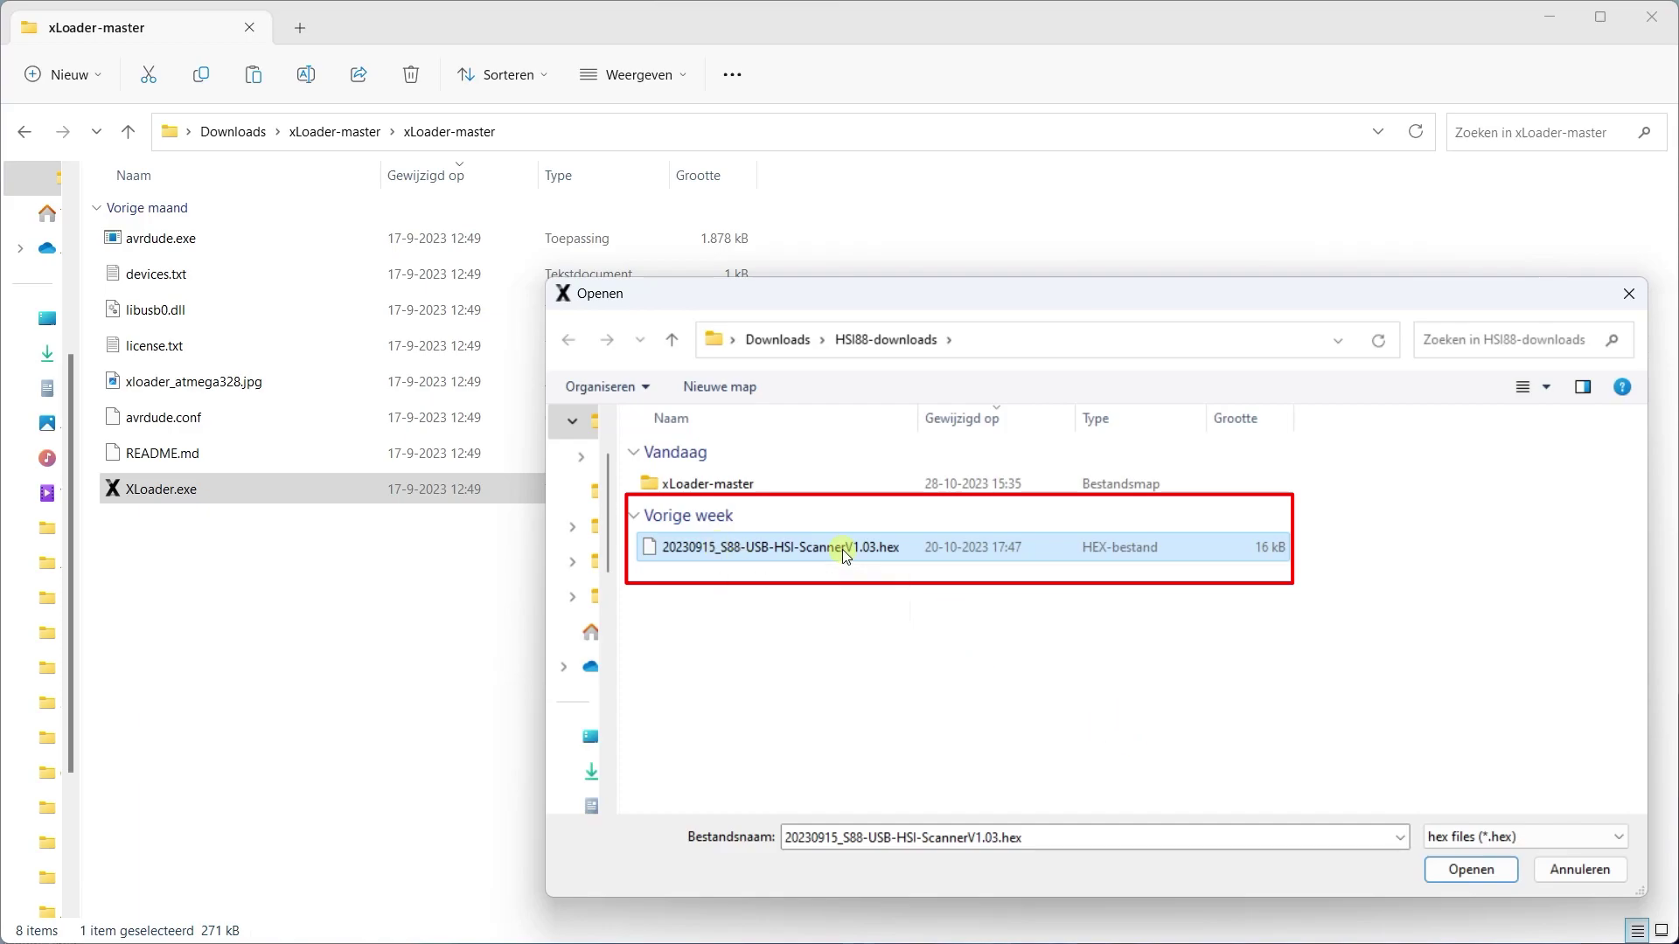
pyautogui.click(1471, 870)
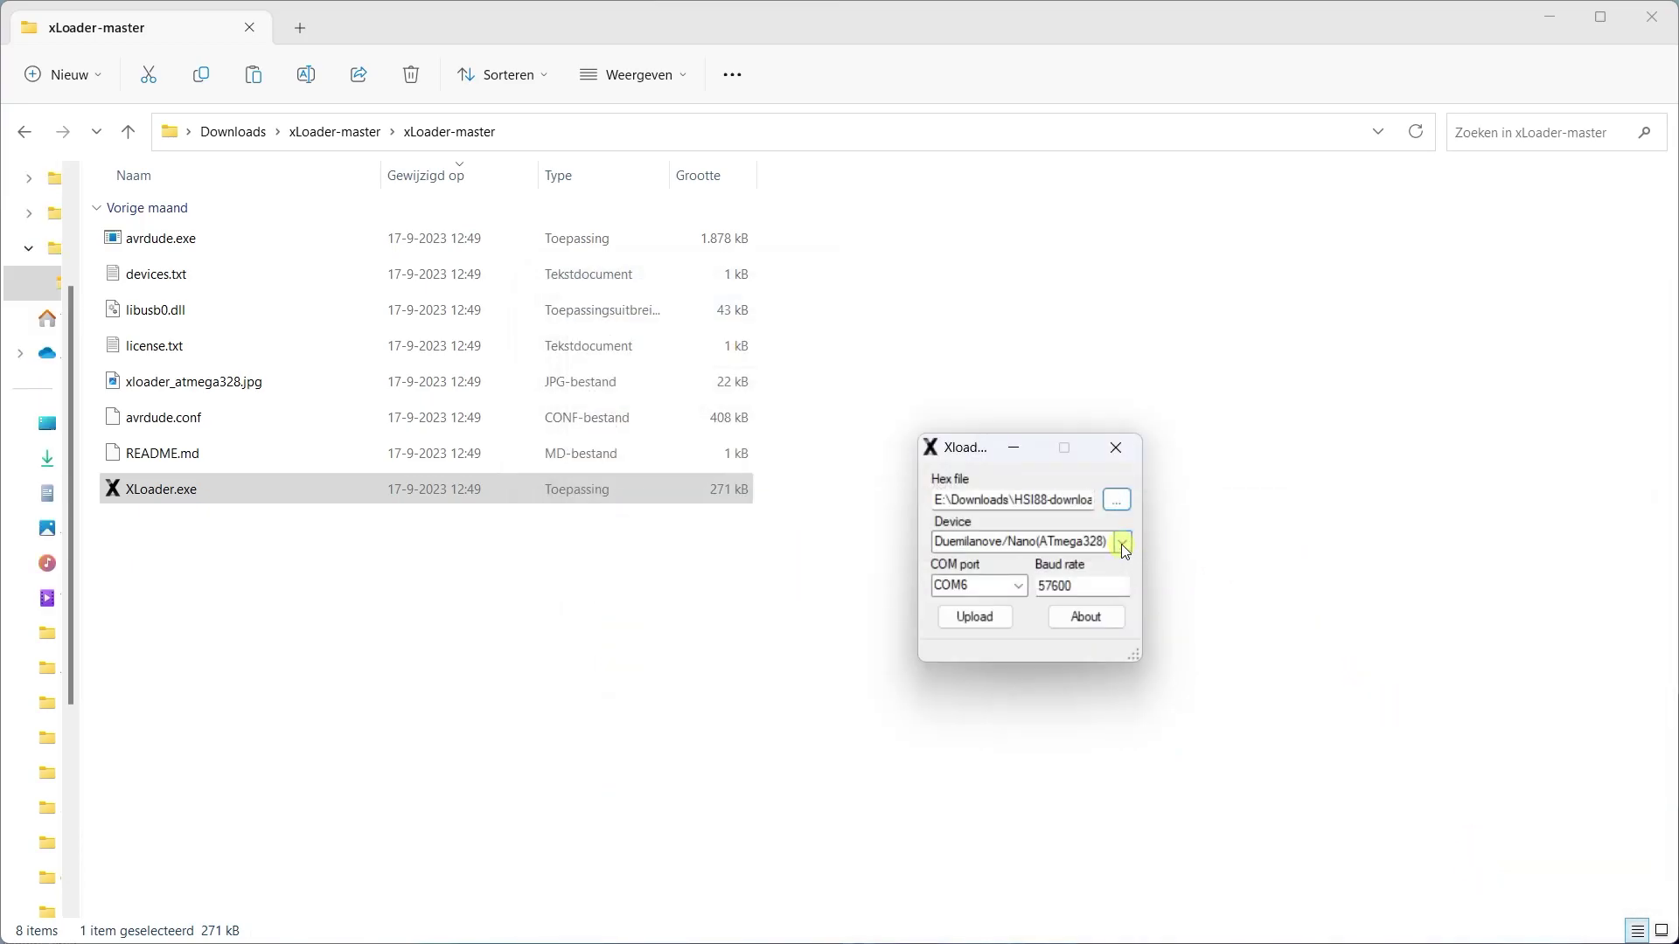
# - Upload the firmware to the Duemilanove/Nano(ATmega328) device on COM6
pyautogui.click(1123, 544)
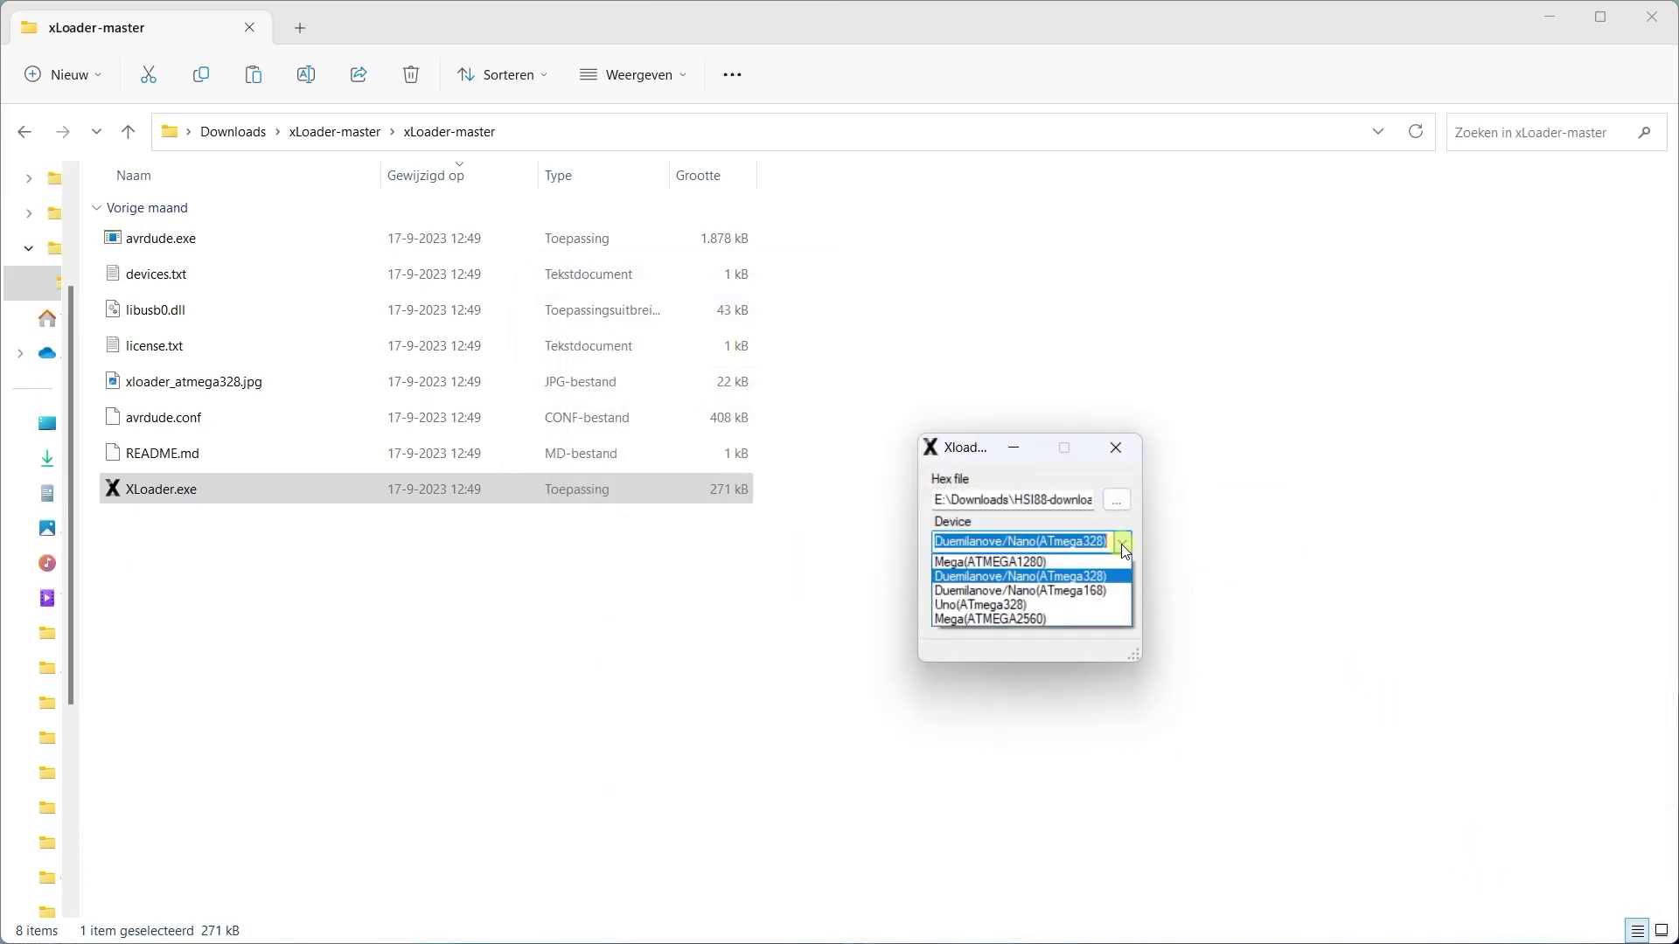
pyautogui.click(1067, 577)
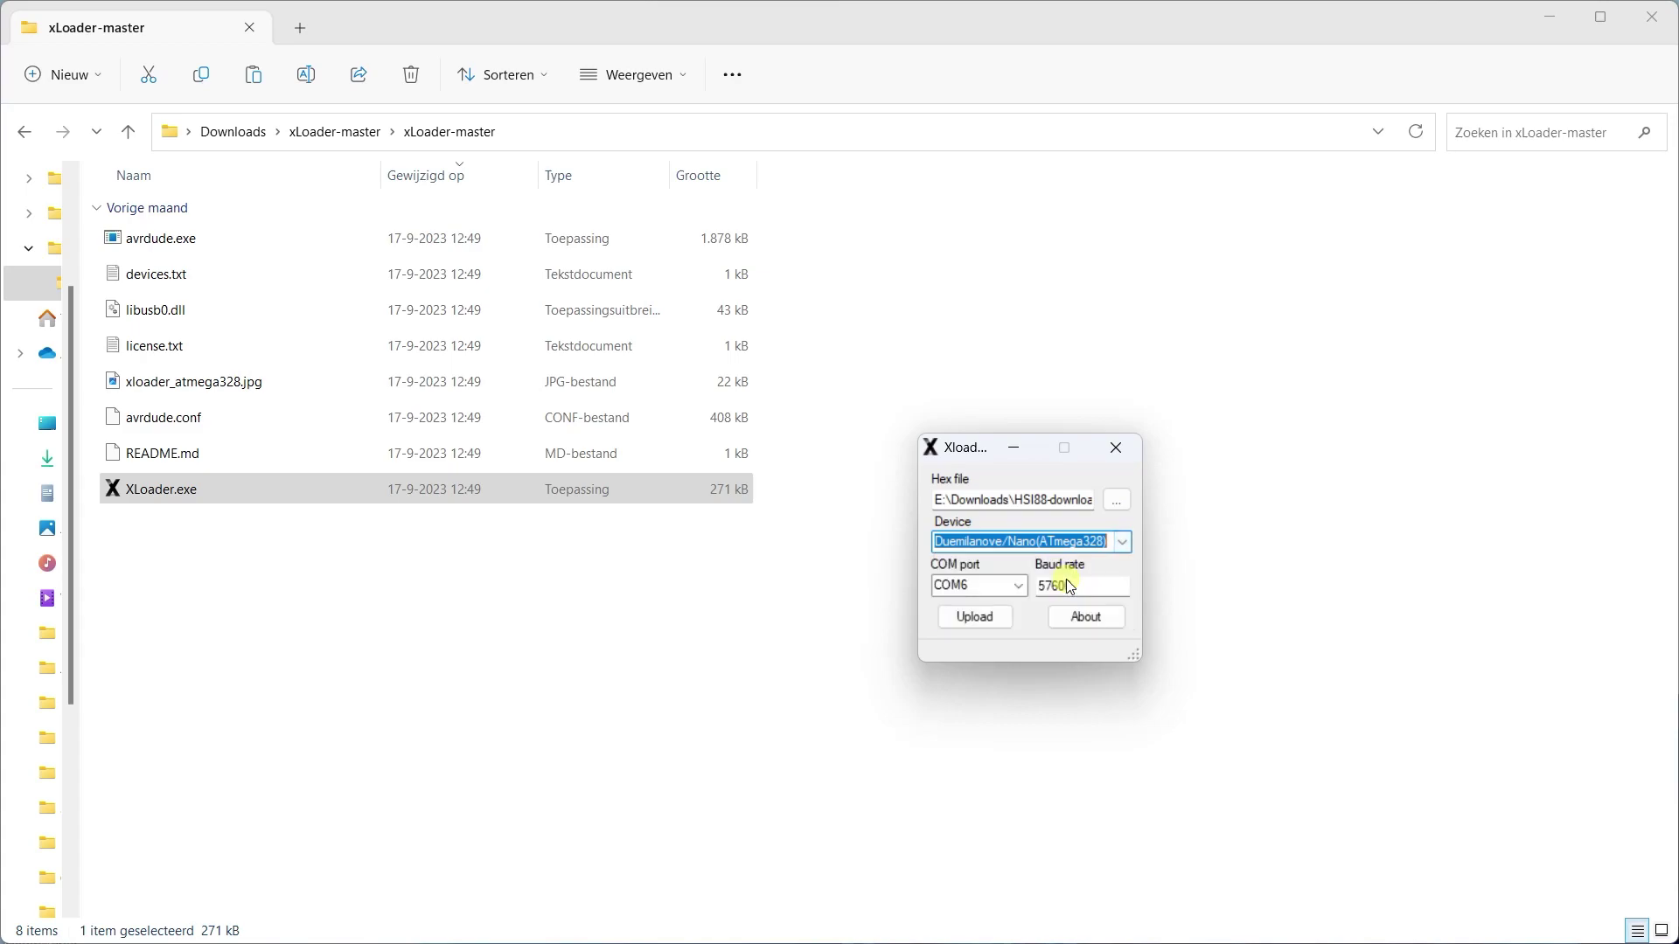
pyautogui.click(1018, 585)
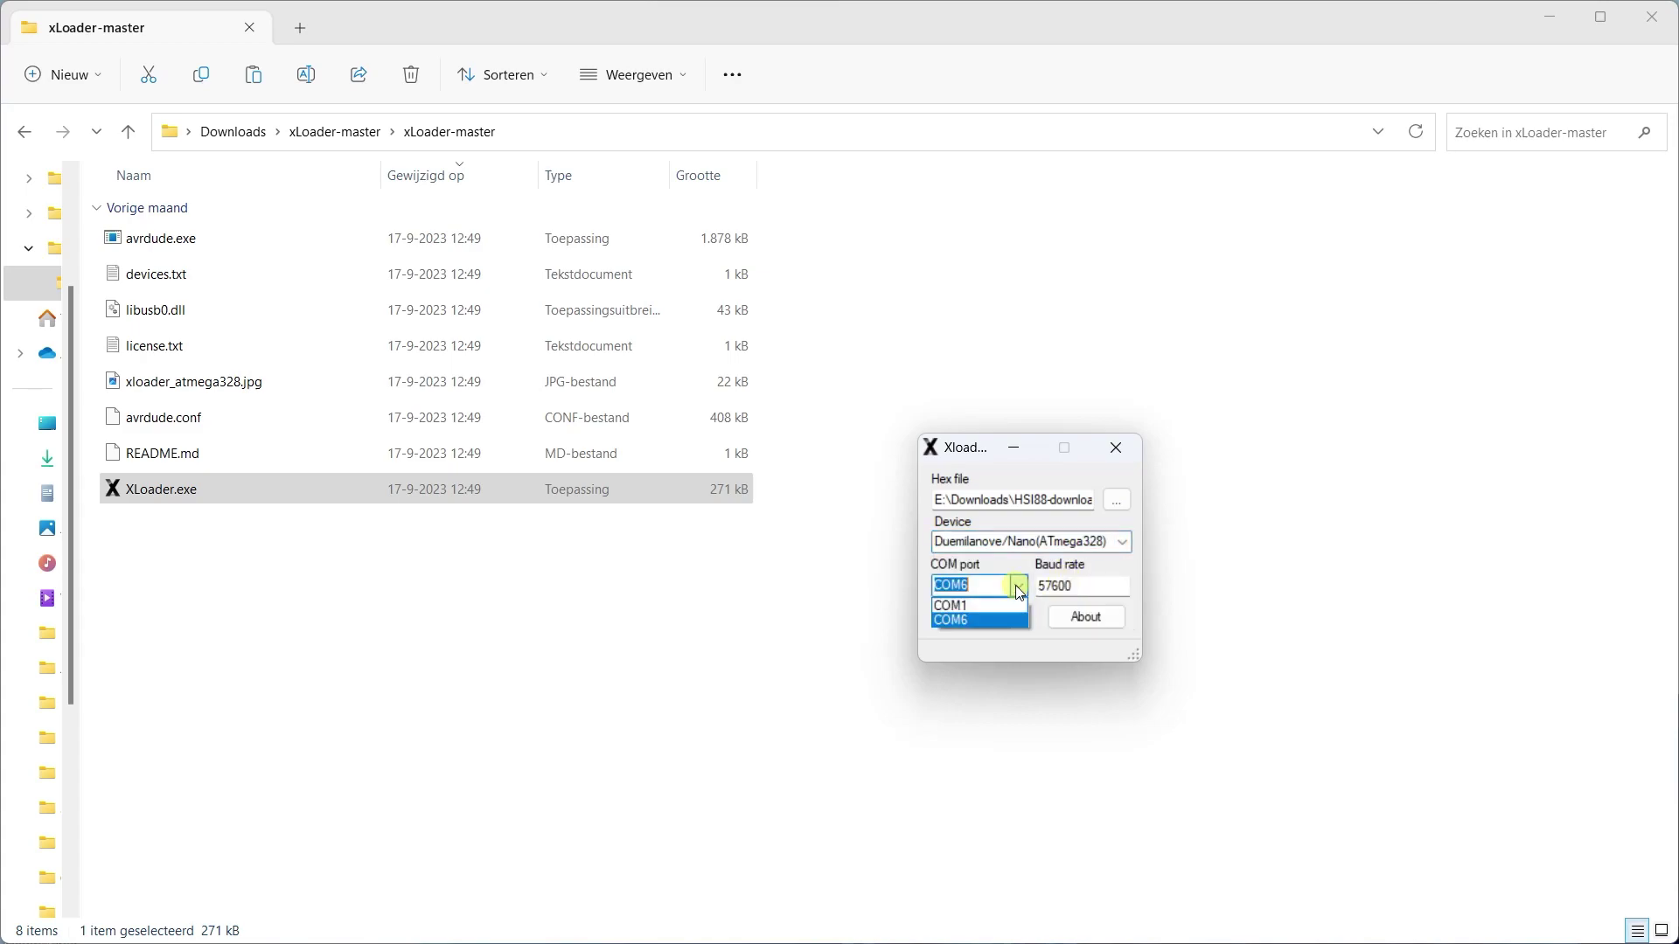
pyautogui.click(1001, 617)
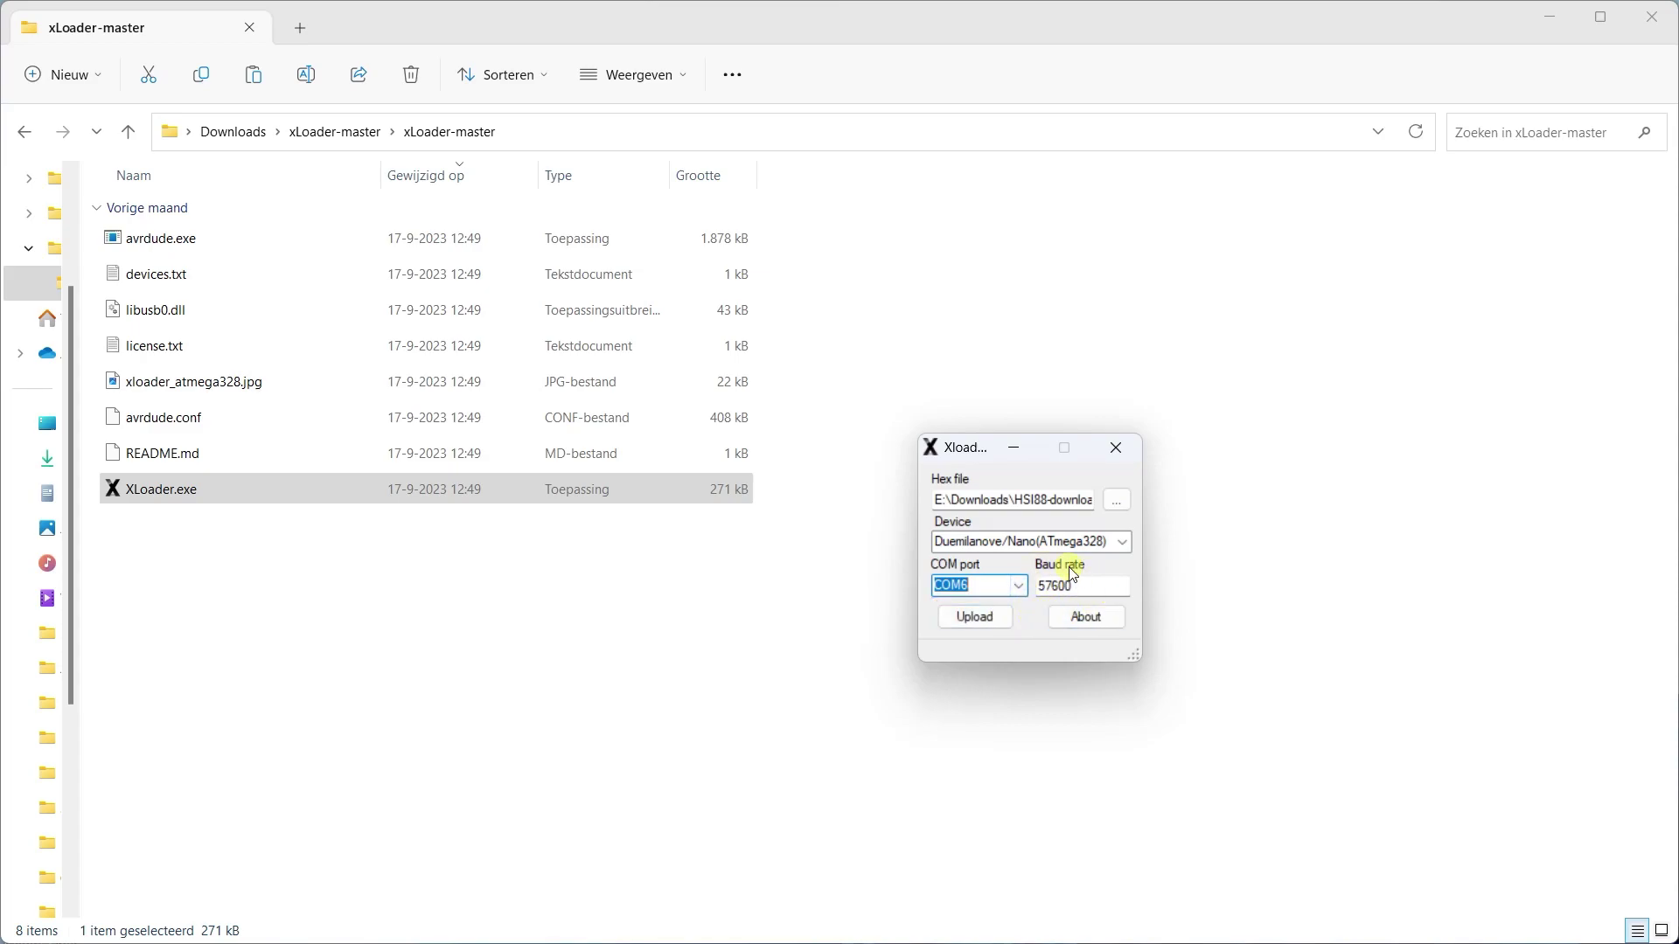
pyautogui.click(979, 618)
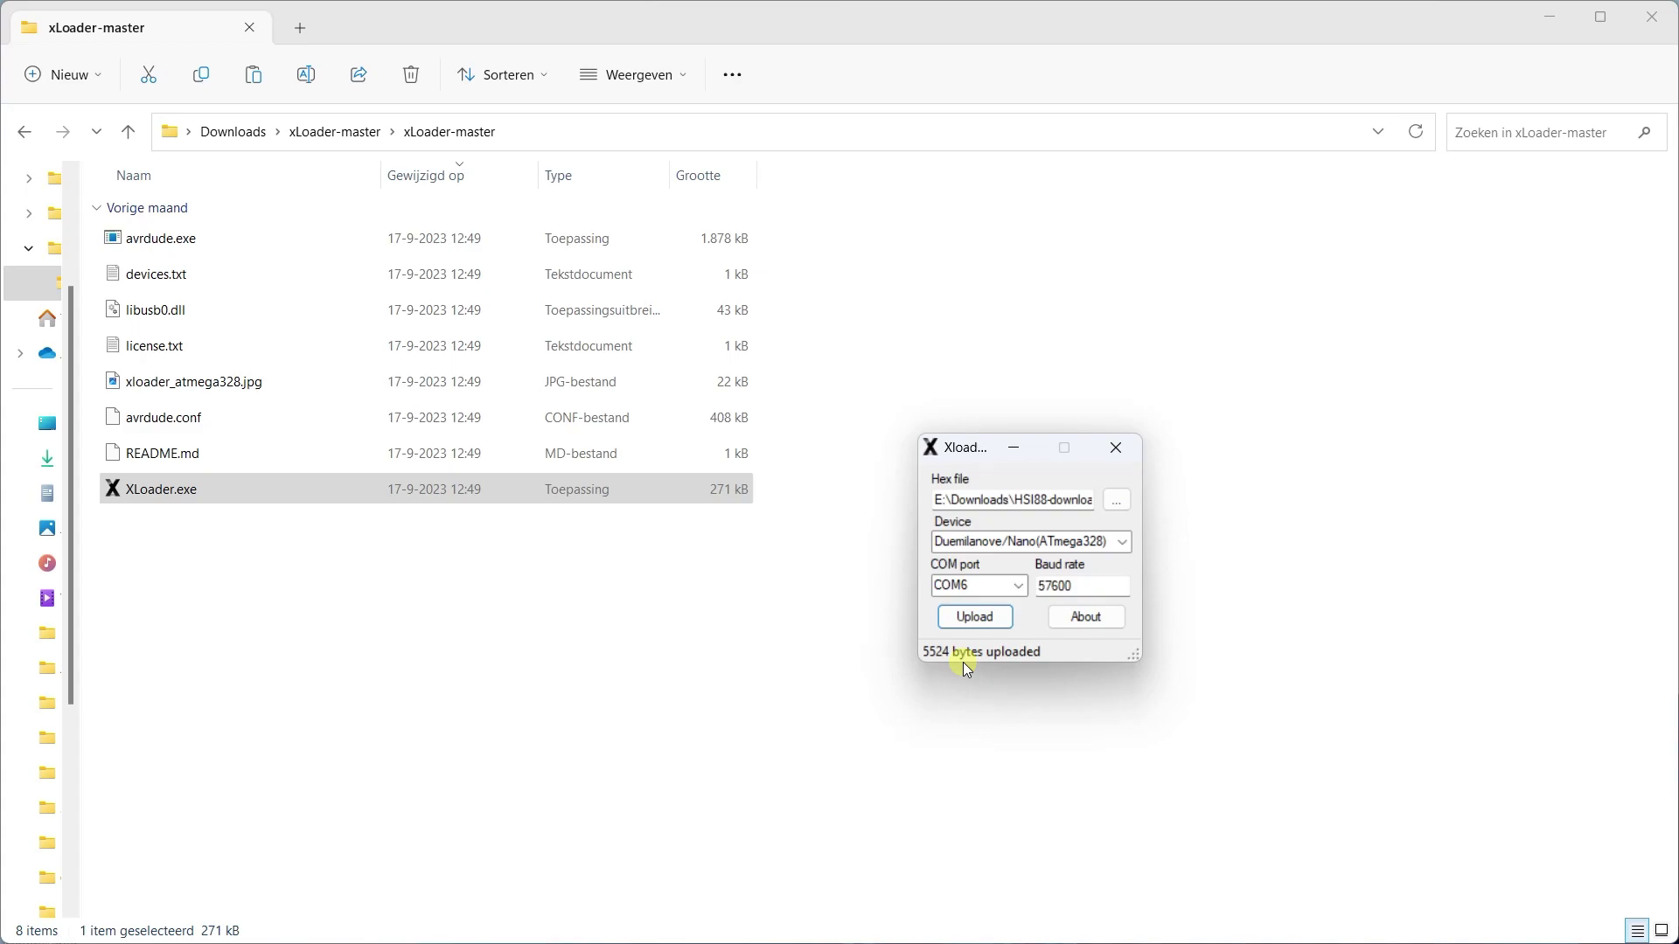
pyautogui.moveTo(962, 663); pyautogui.dragTo(1008, 671)
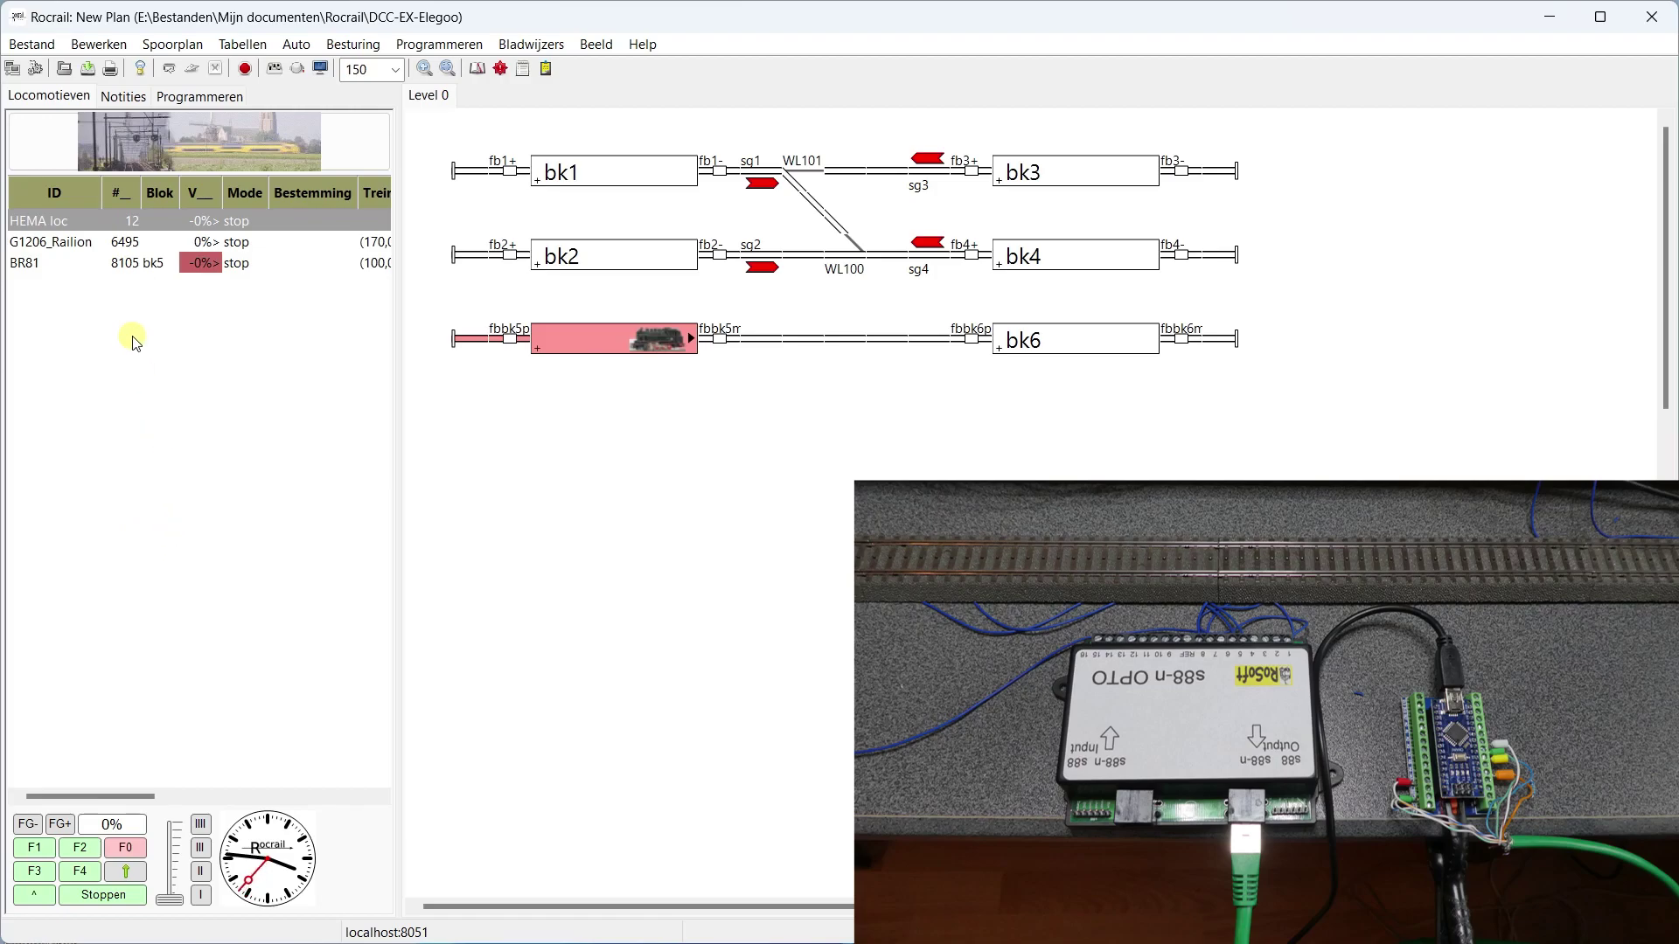
# - Switch to Rocrail, open the Centrale settings in the Rocrail properties and select the elegoo interface
pyautogui.click(36, 50)
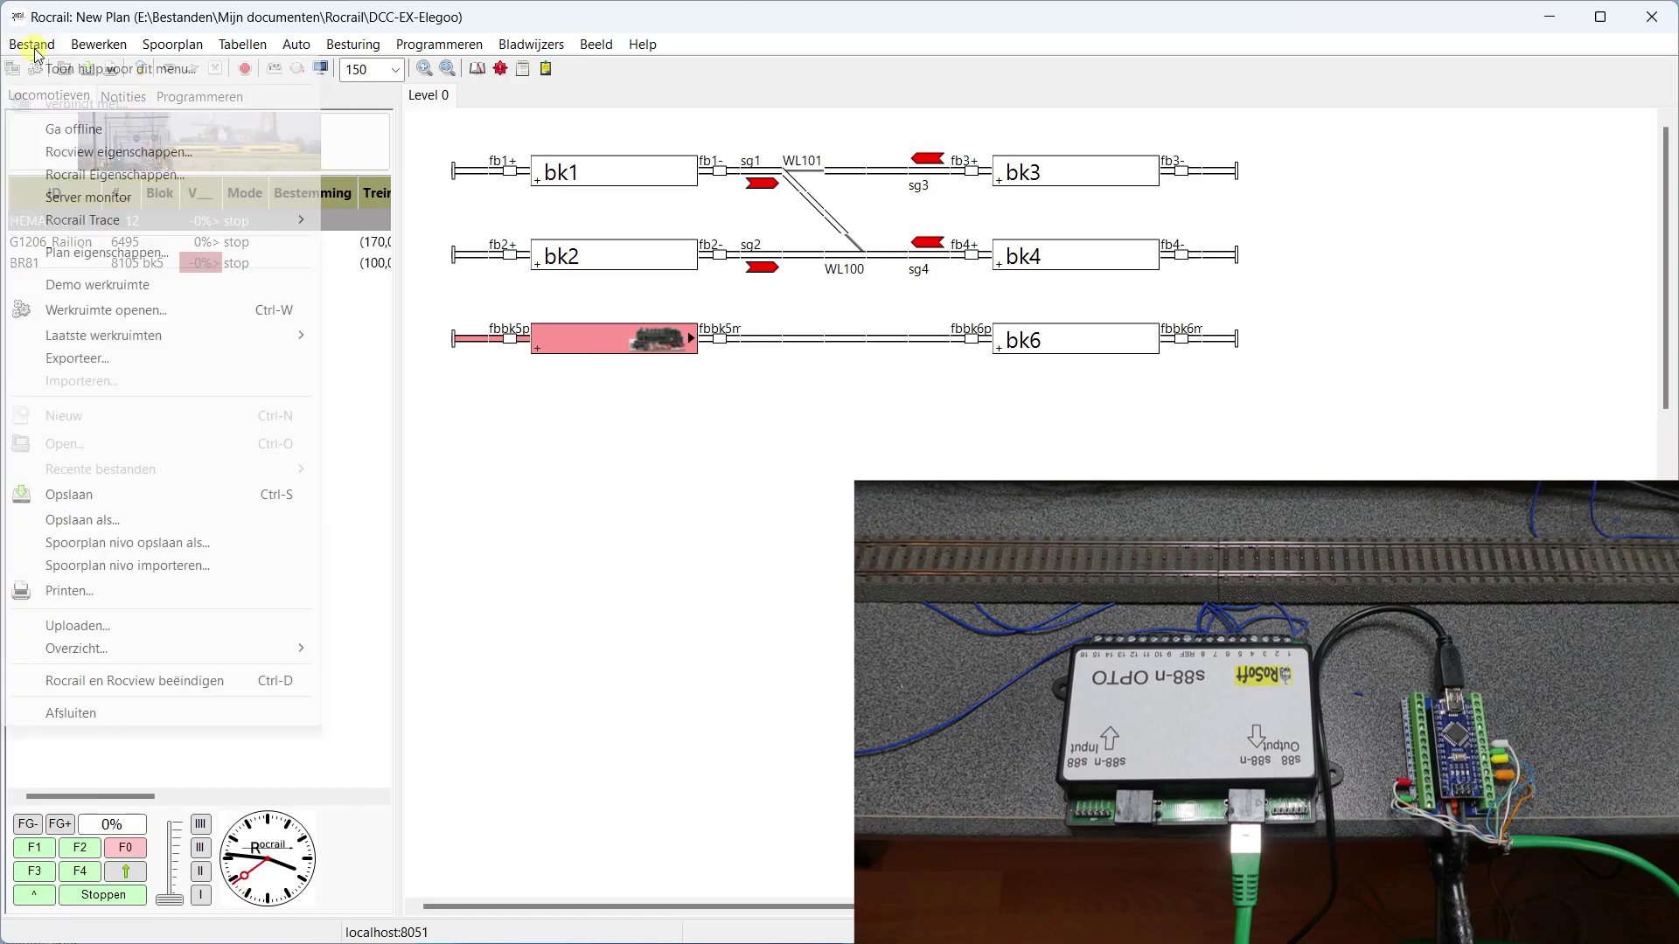
pyautogui.click(68, 177)
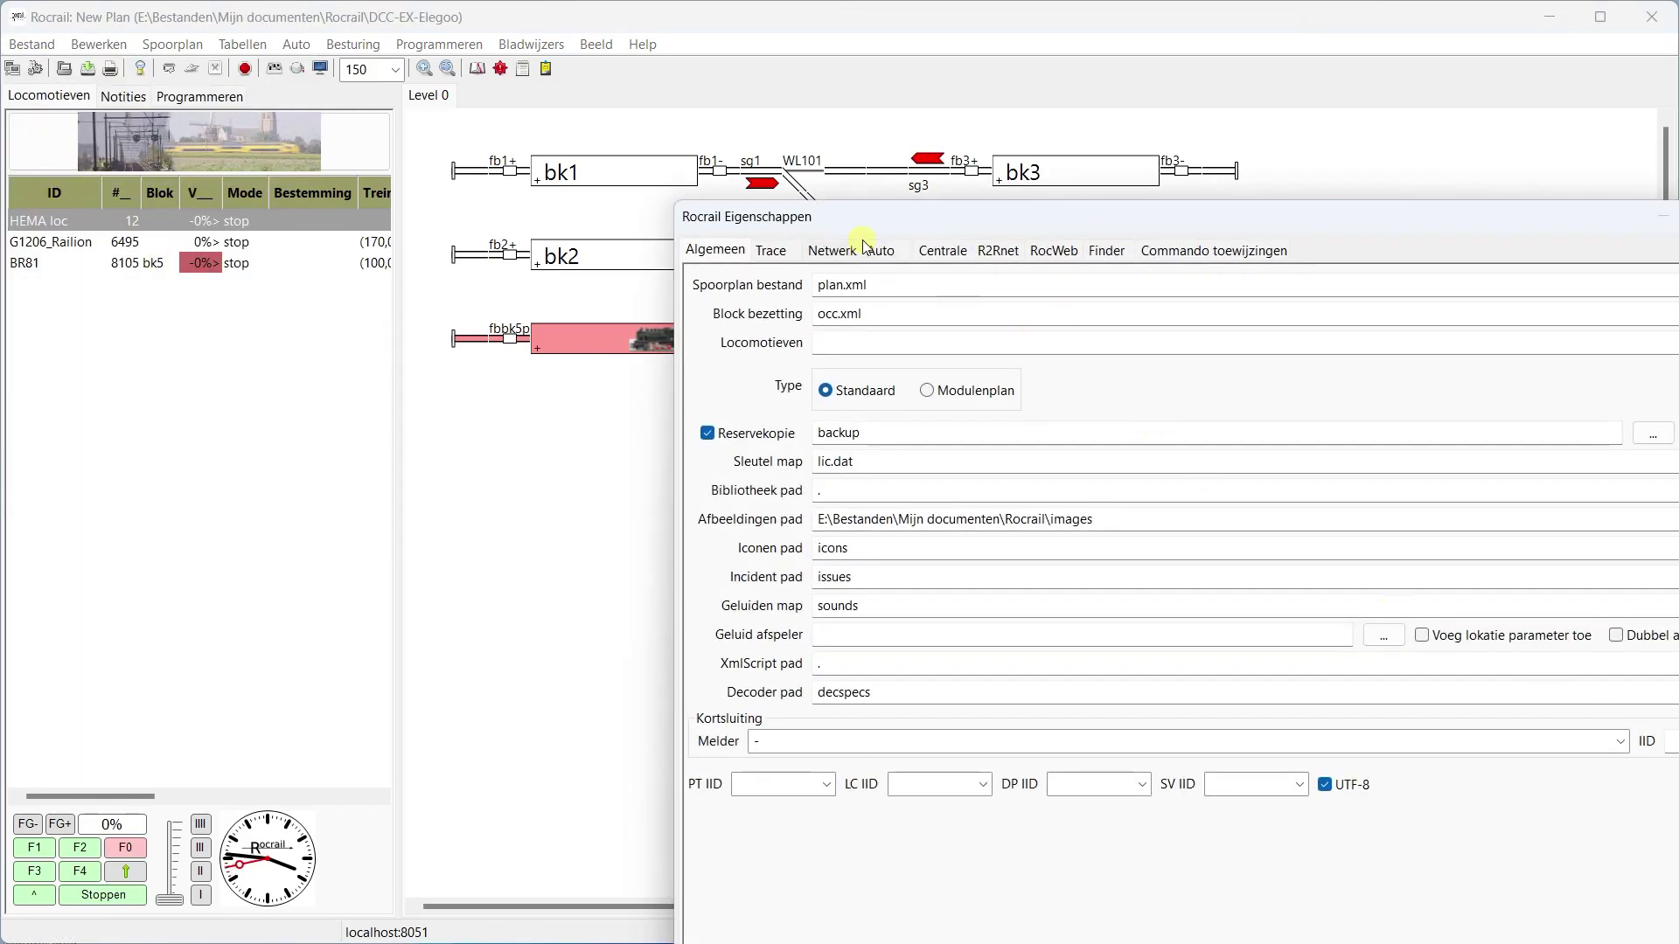
pyautogui.click(941, 251)
pyautogui.moveTo(1063, 217); pyautogui.dragTo(833, 95)
pyautogui.click(584, 183)
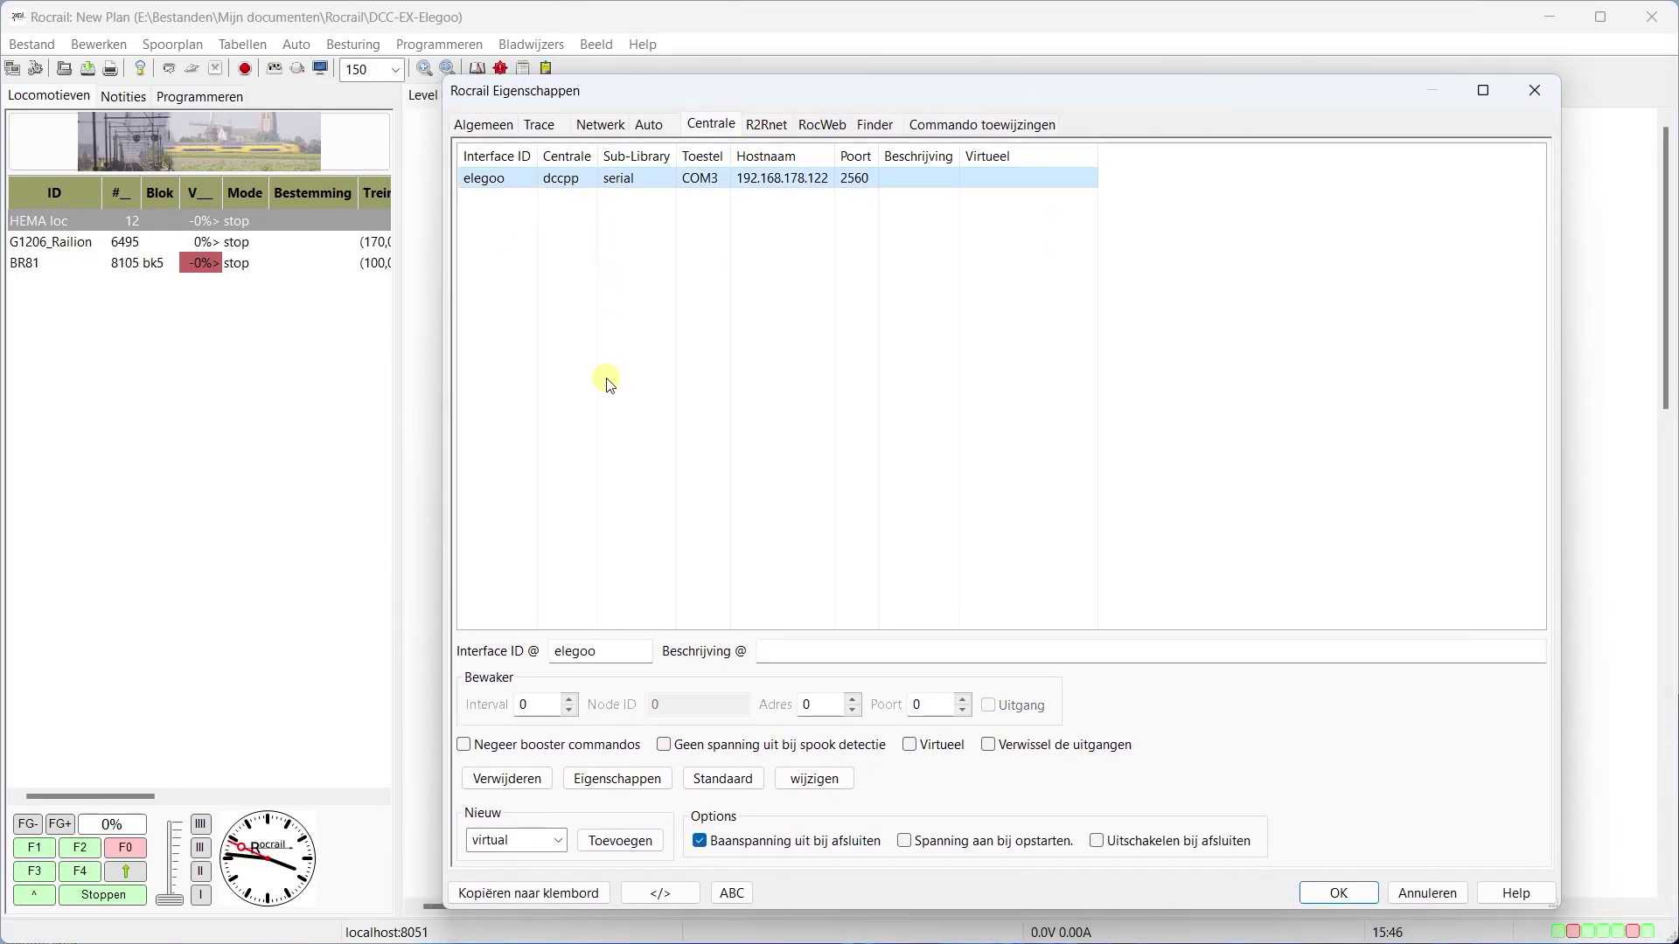
# - Add a new command station of type hsi88 and select its entry in the interface list
pyautogui.click(558, 841)
pyautogui.scroll(6, 517, 750)
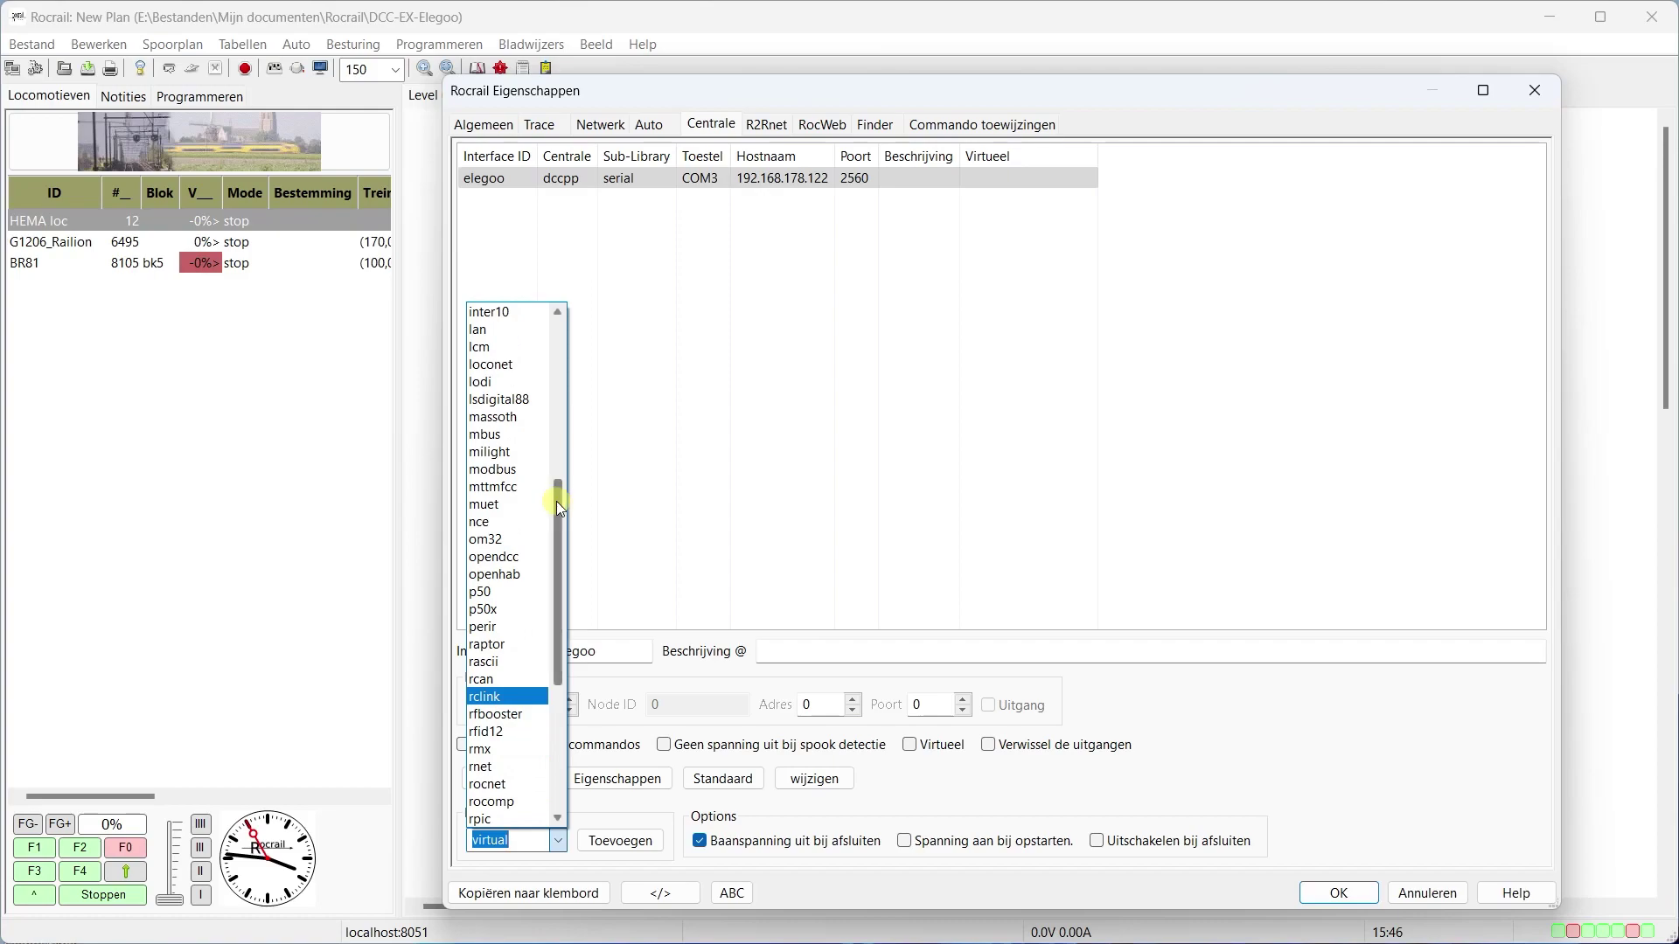
pyautogui.moveTo(560, 505); pyautogui.dragTo(556, 444)
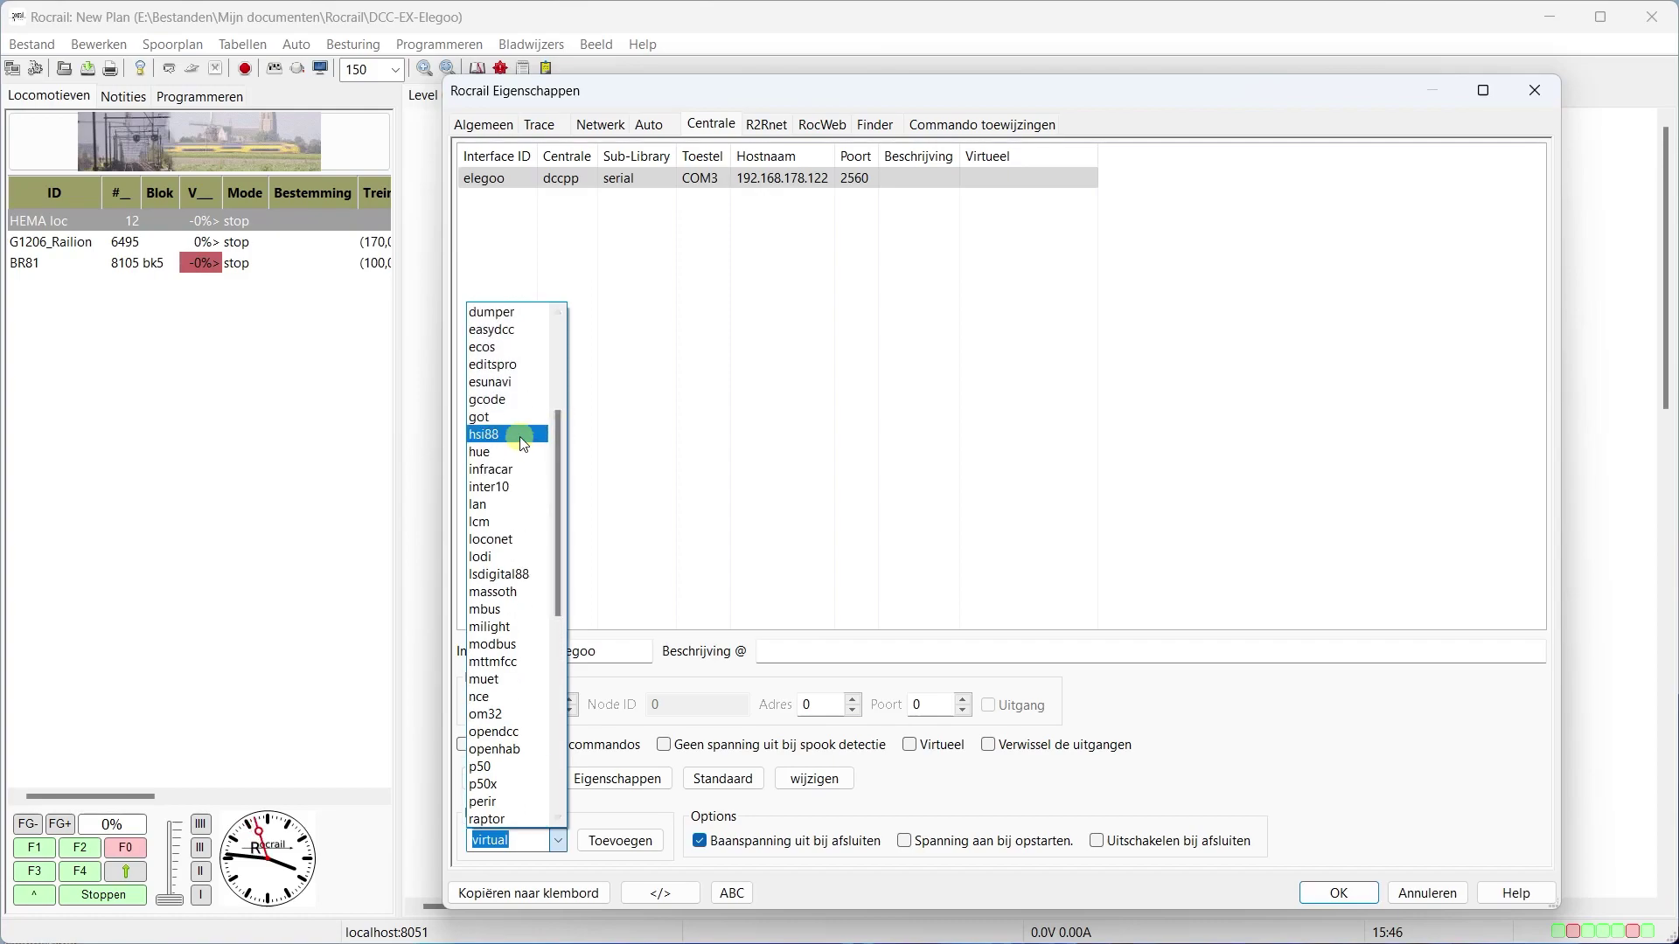
pyautogui.click(522, 437)
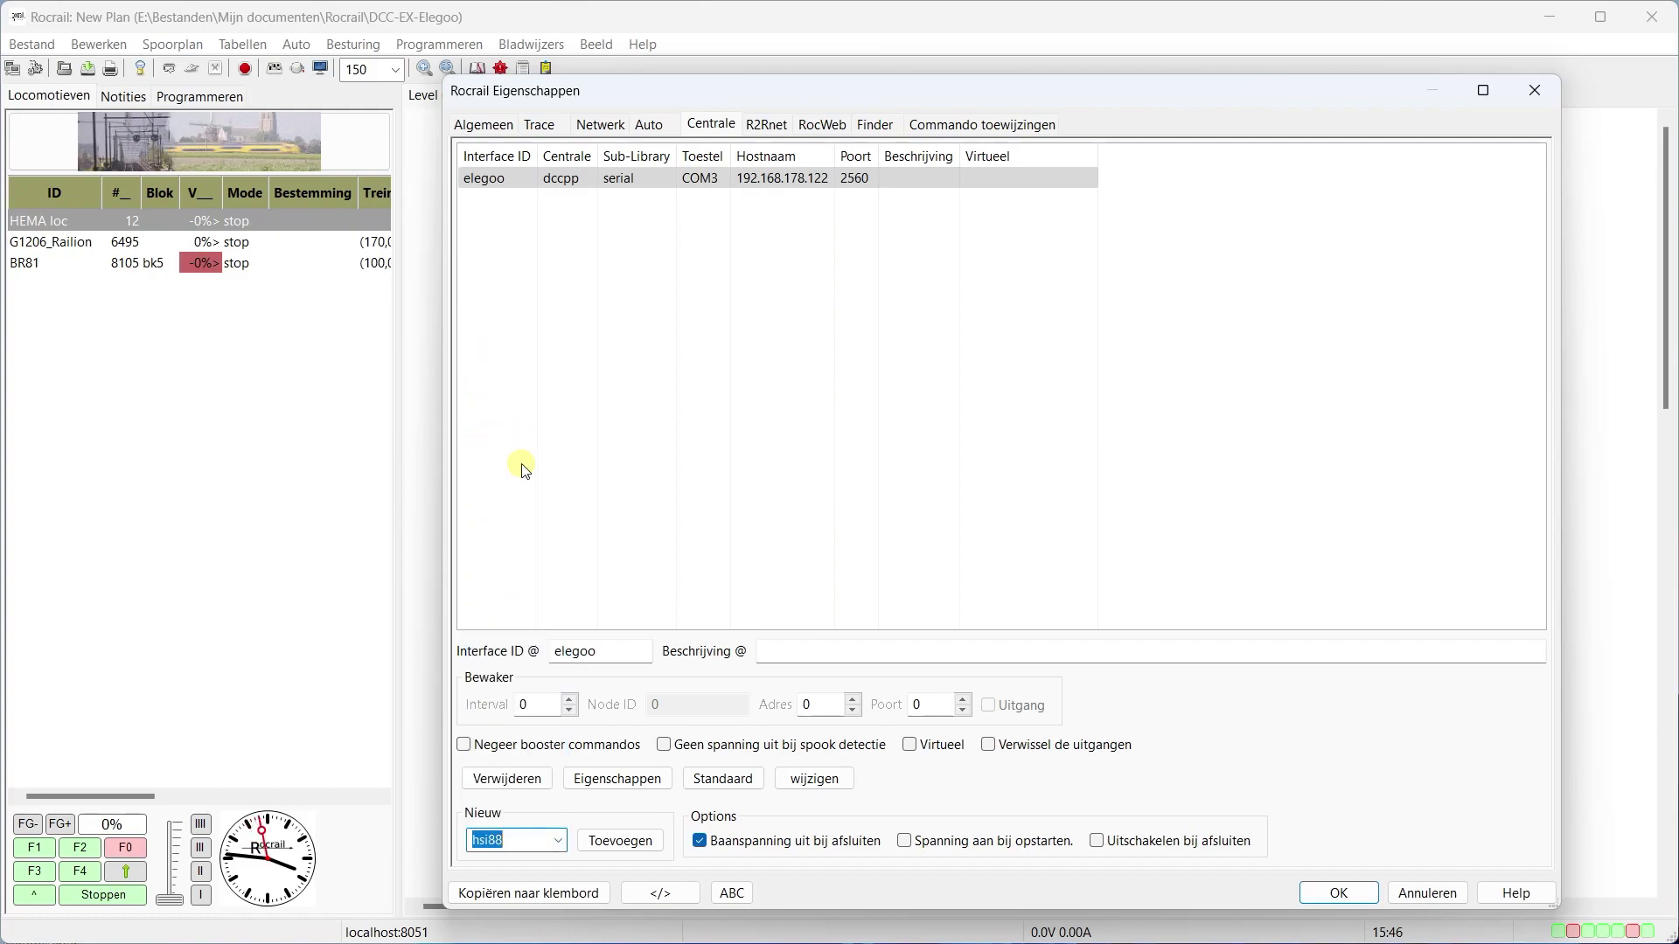
pyautogui.click(621, 841)
pyautogui.click(540, 201)
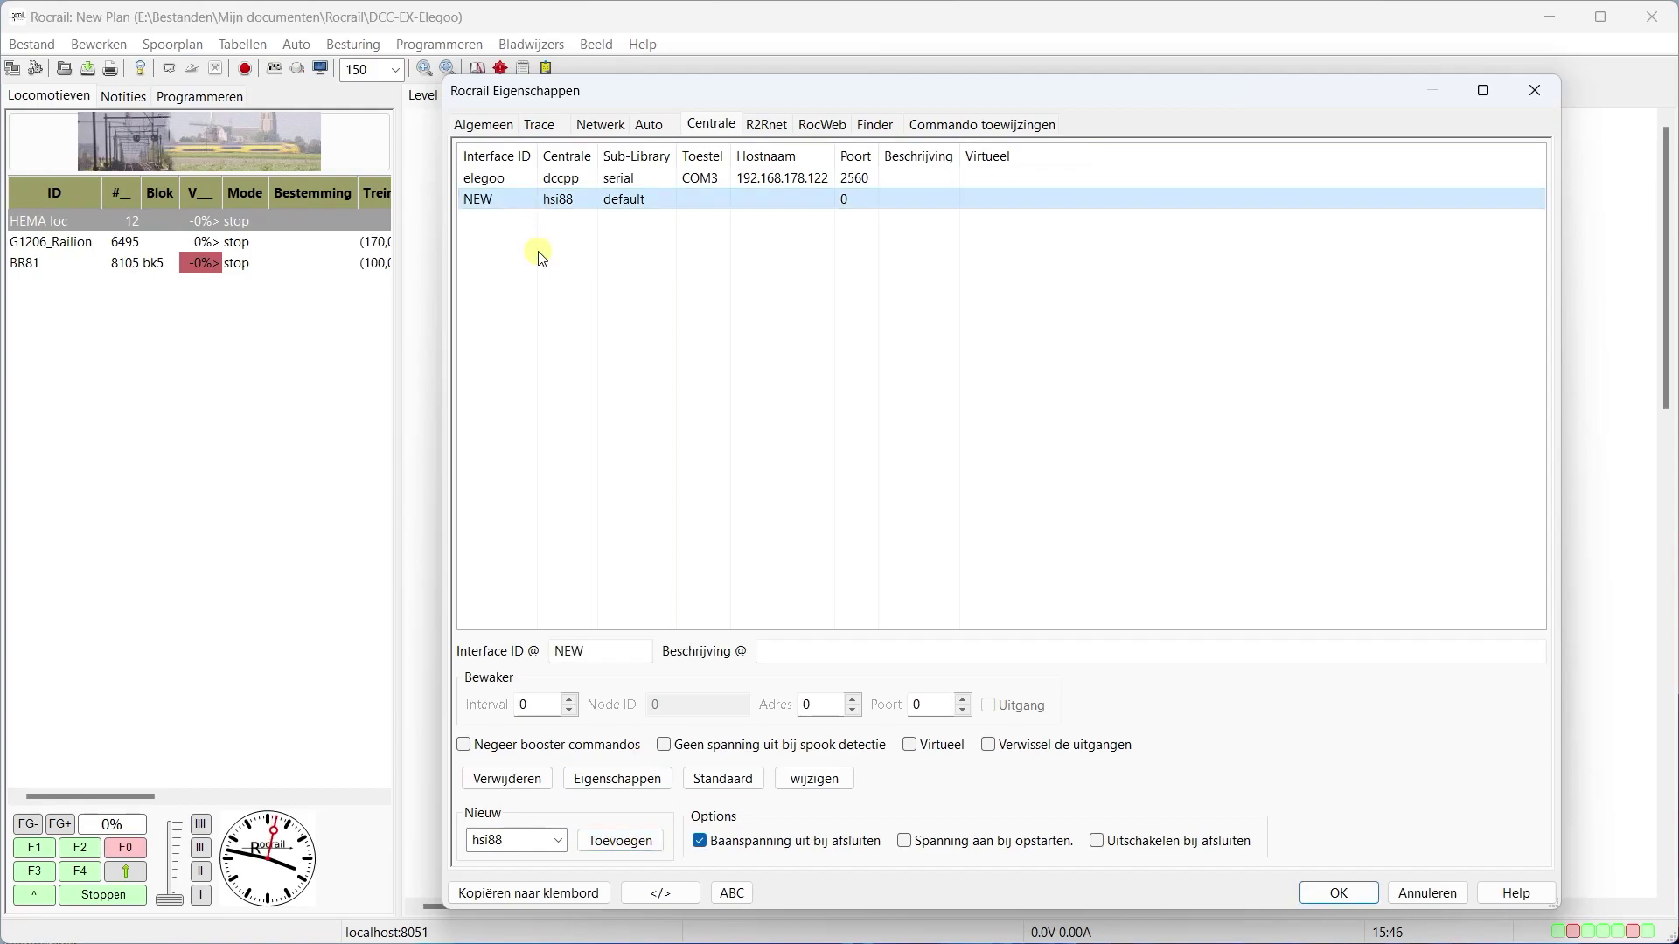
# - Open the properties of the new hsi88 interface, set its Interface ID to hsi88 and its device to COM6
pyautogui.click(594, 780)
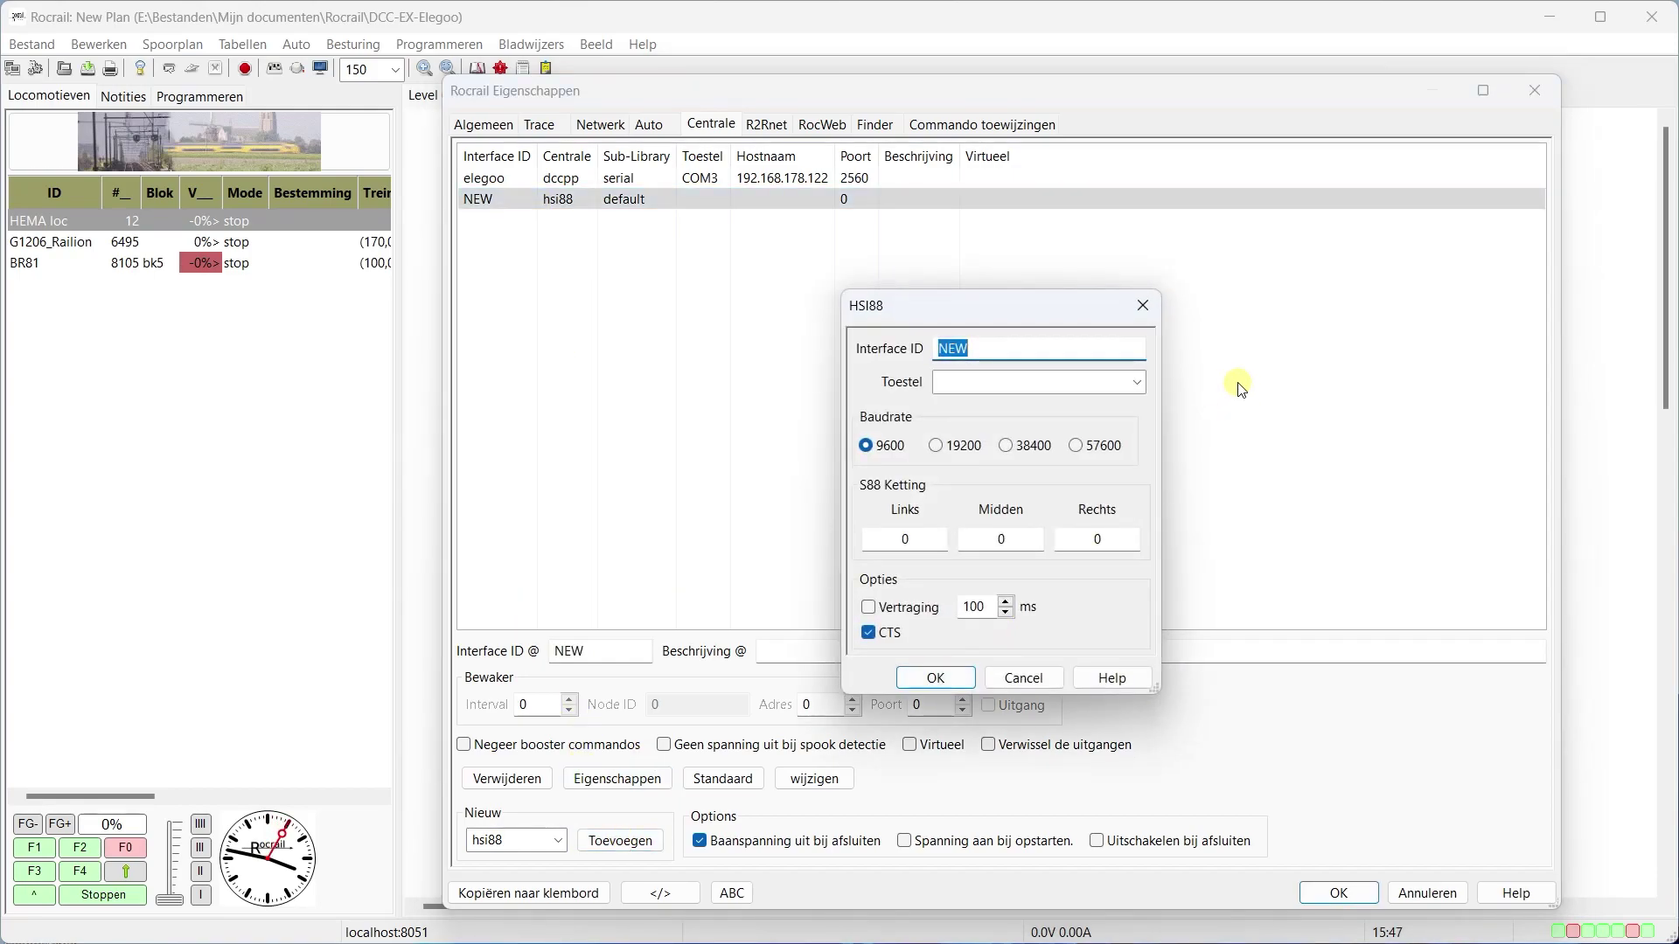
pyautogui.write('hsi88')
pyautogui.click(1137, 384)
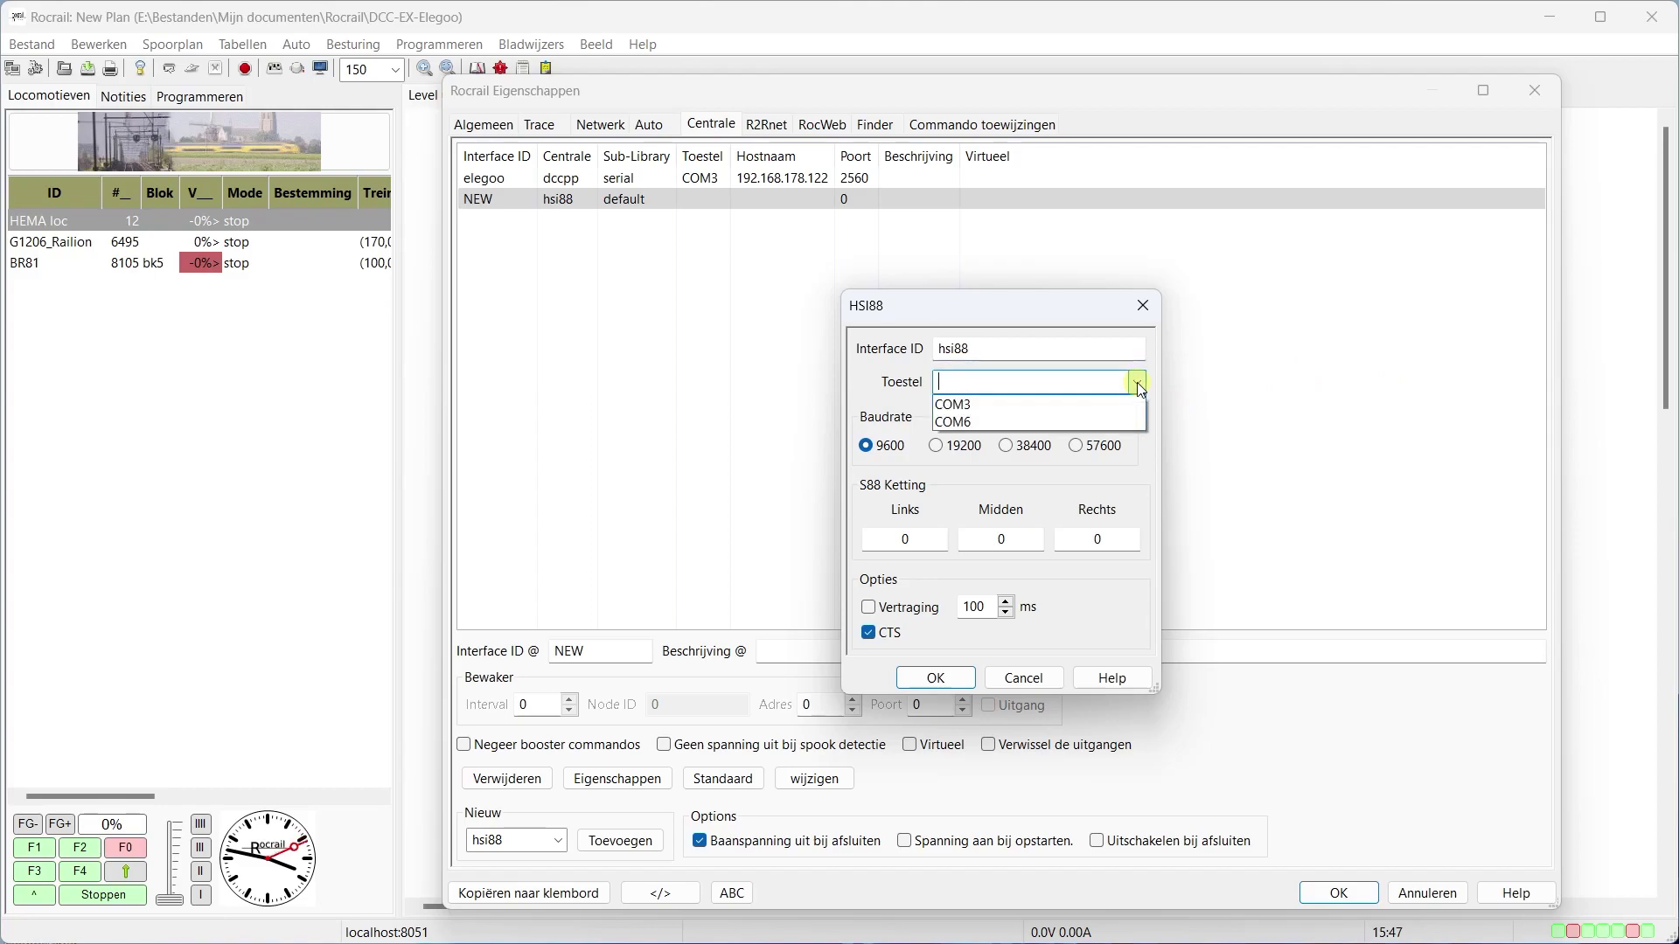
pyautogui.click(1121, 423)
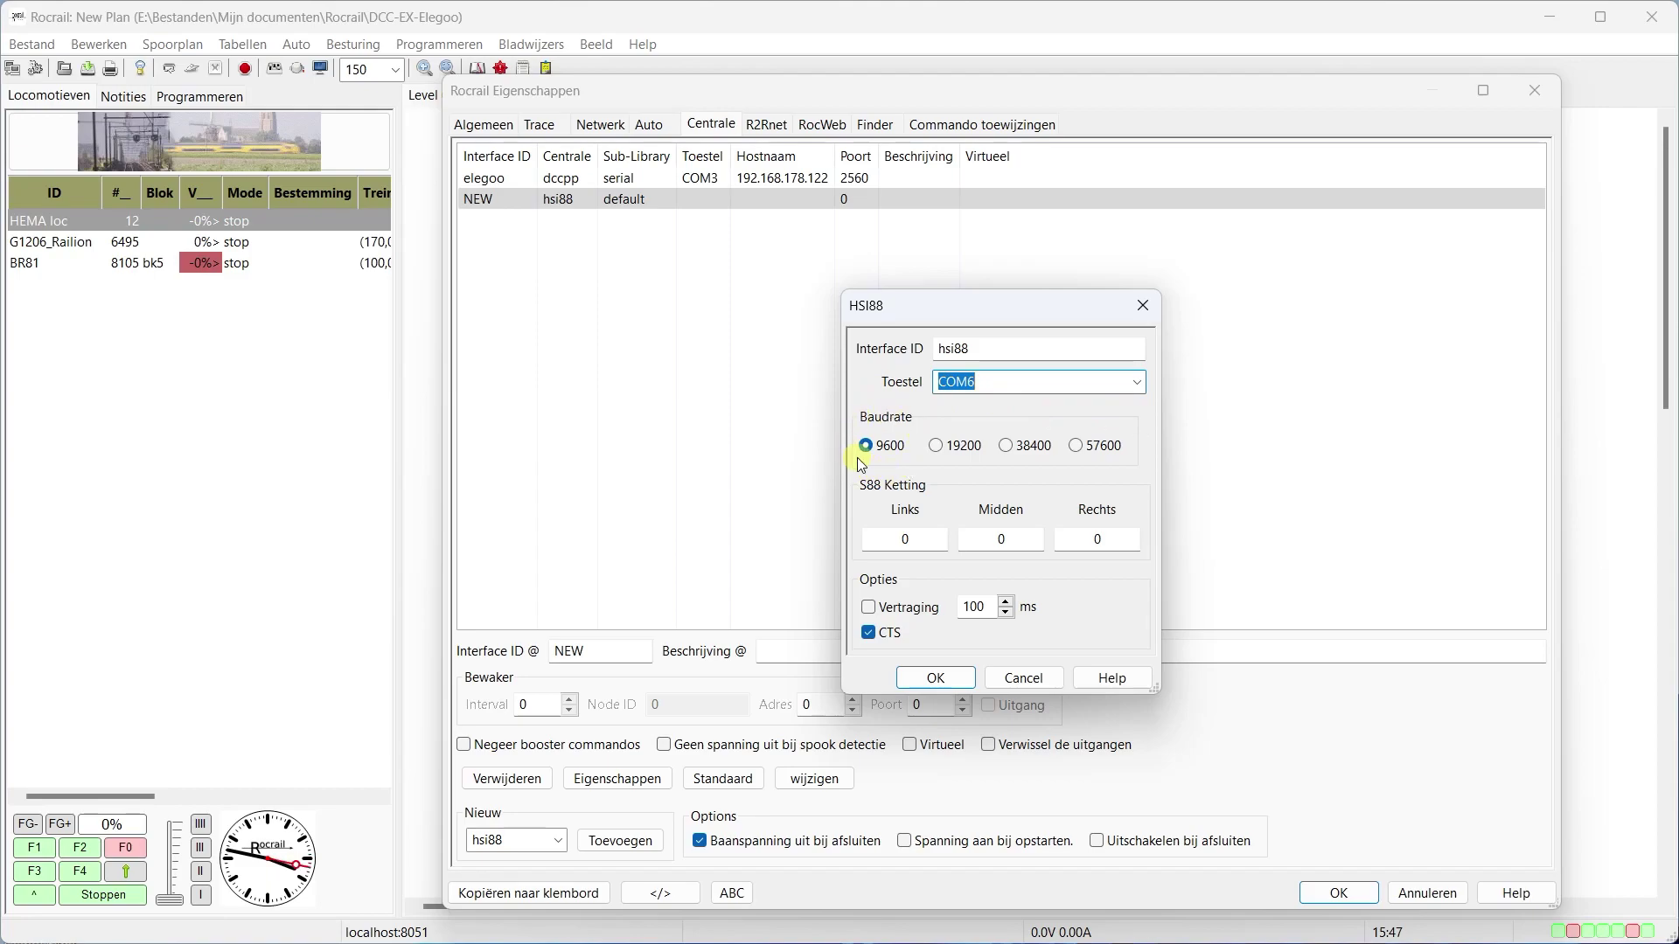
# - Set the Links value of the S88 chain to 1 and save the HSI88 settings and the Rocrail properties
pyautogui.click(905, 538)
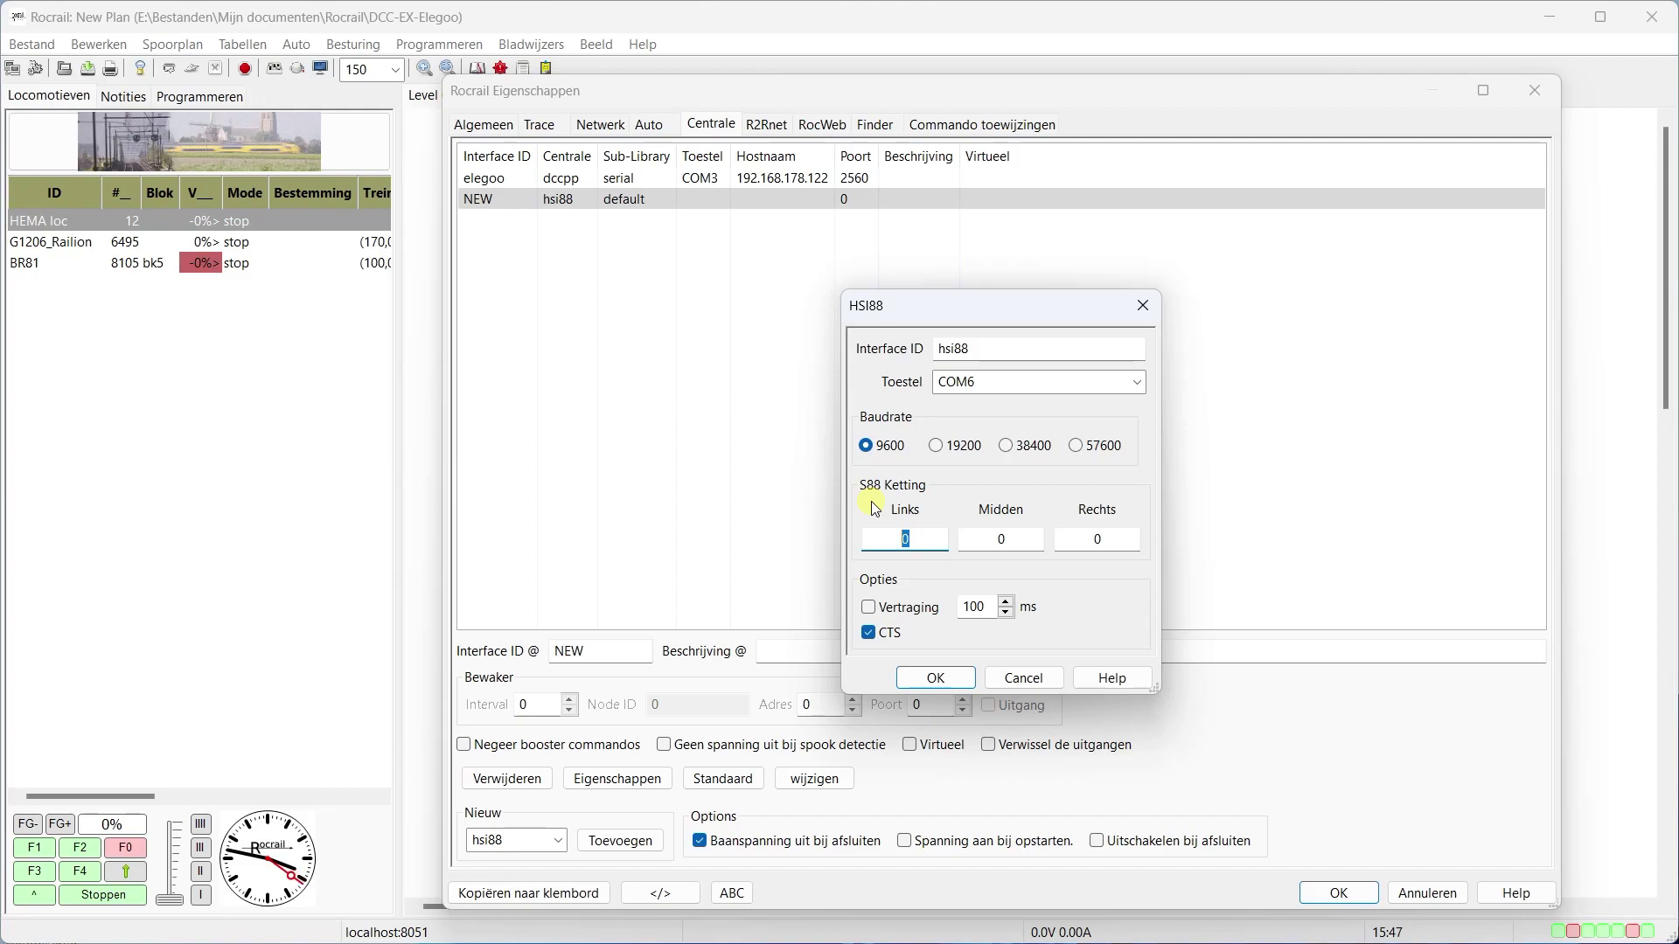
pyautogui.write('1')
pyautogui.click(870, 635)
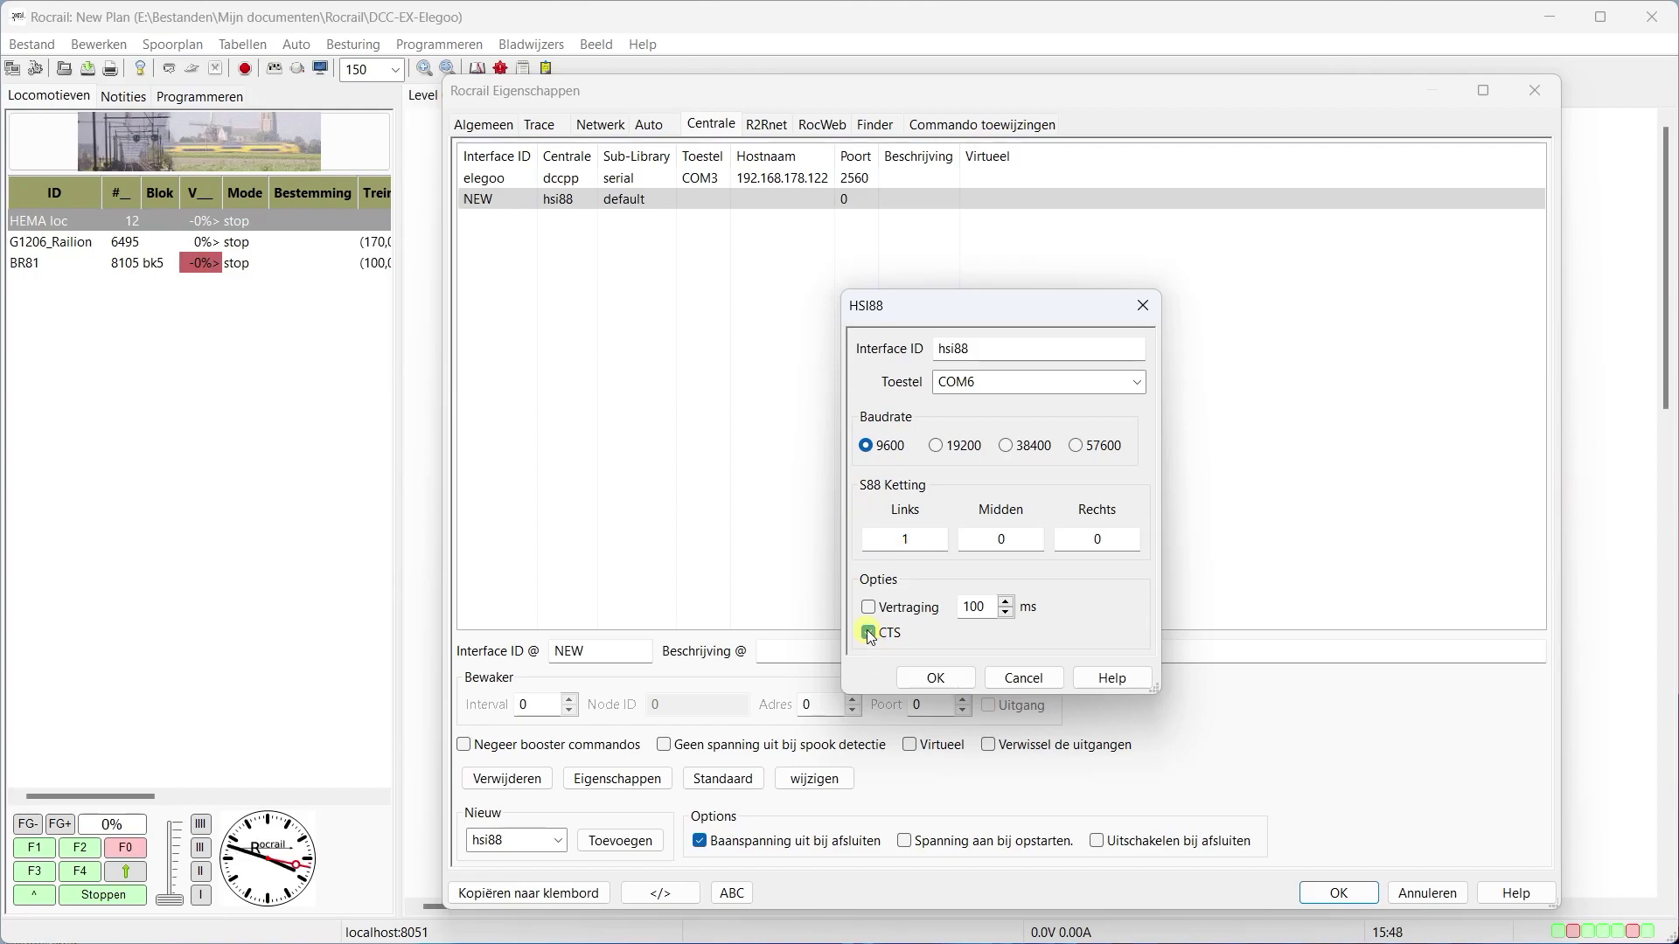
pyautogui.click(870, 635)
pyautogui.click(933, 682)
pyautogui.click(1334, 894)
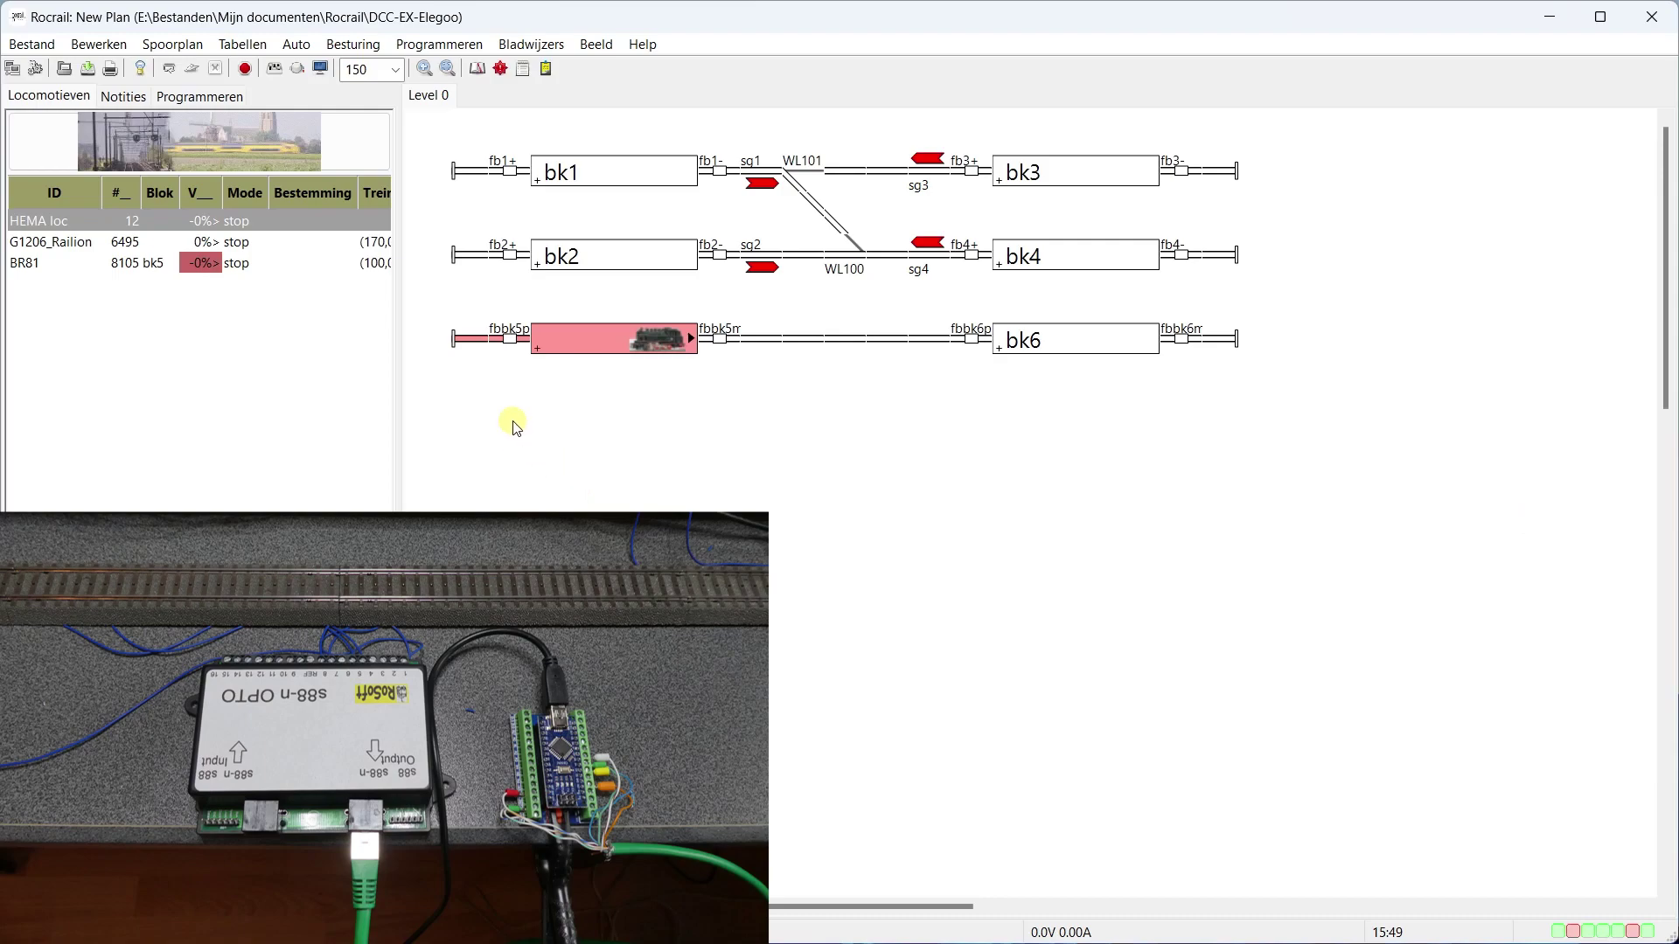
# - Open the properties of sensor fbbk5p at block bk5, select hsi88 as its Interface ID and save
pyautogui.moveTo(512, 343)
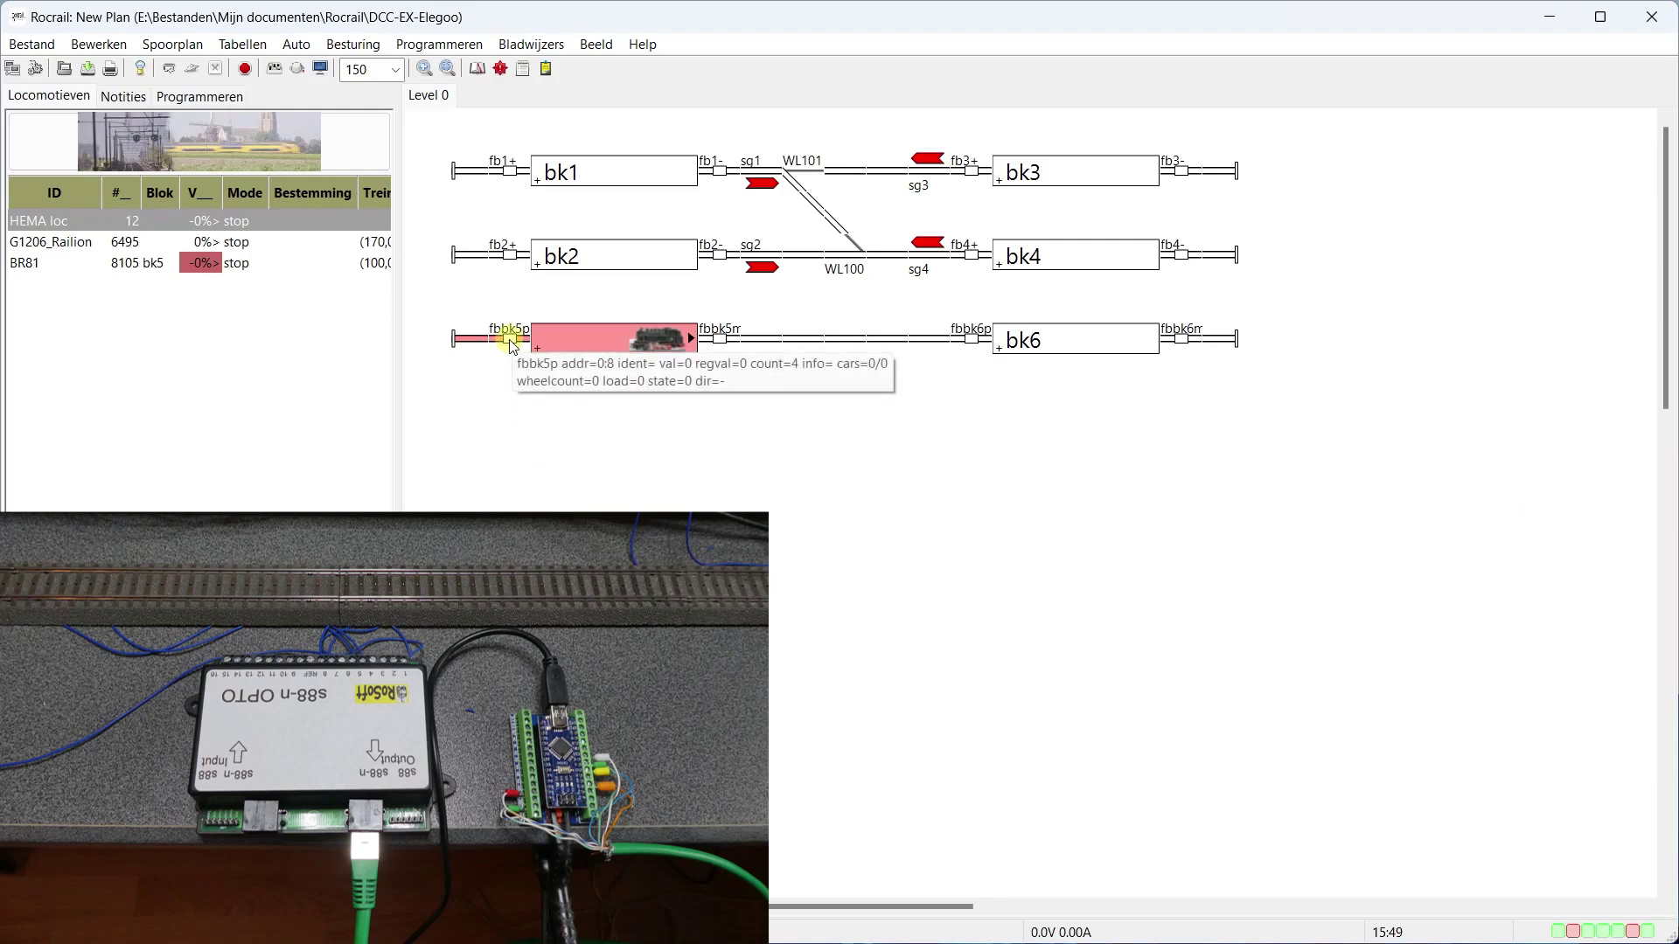
pyautogui.rightClick(511, 344)
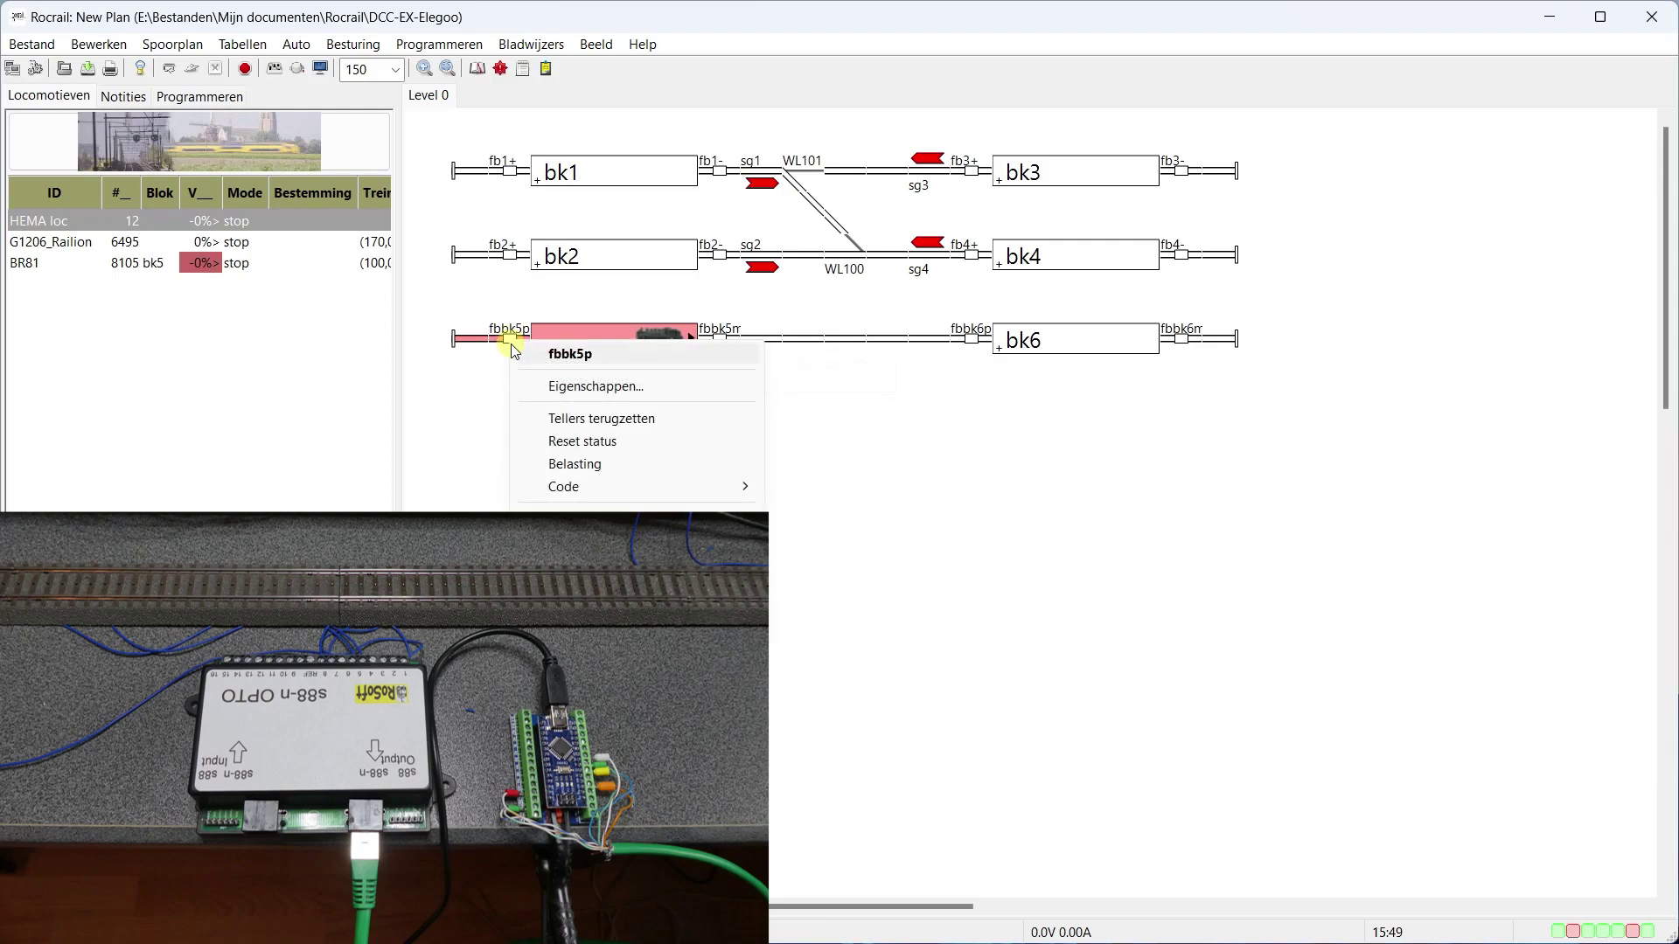
pyautogui.click(546, 386)
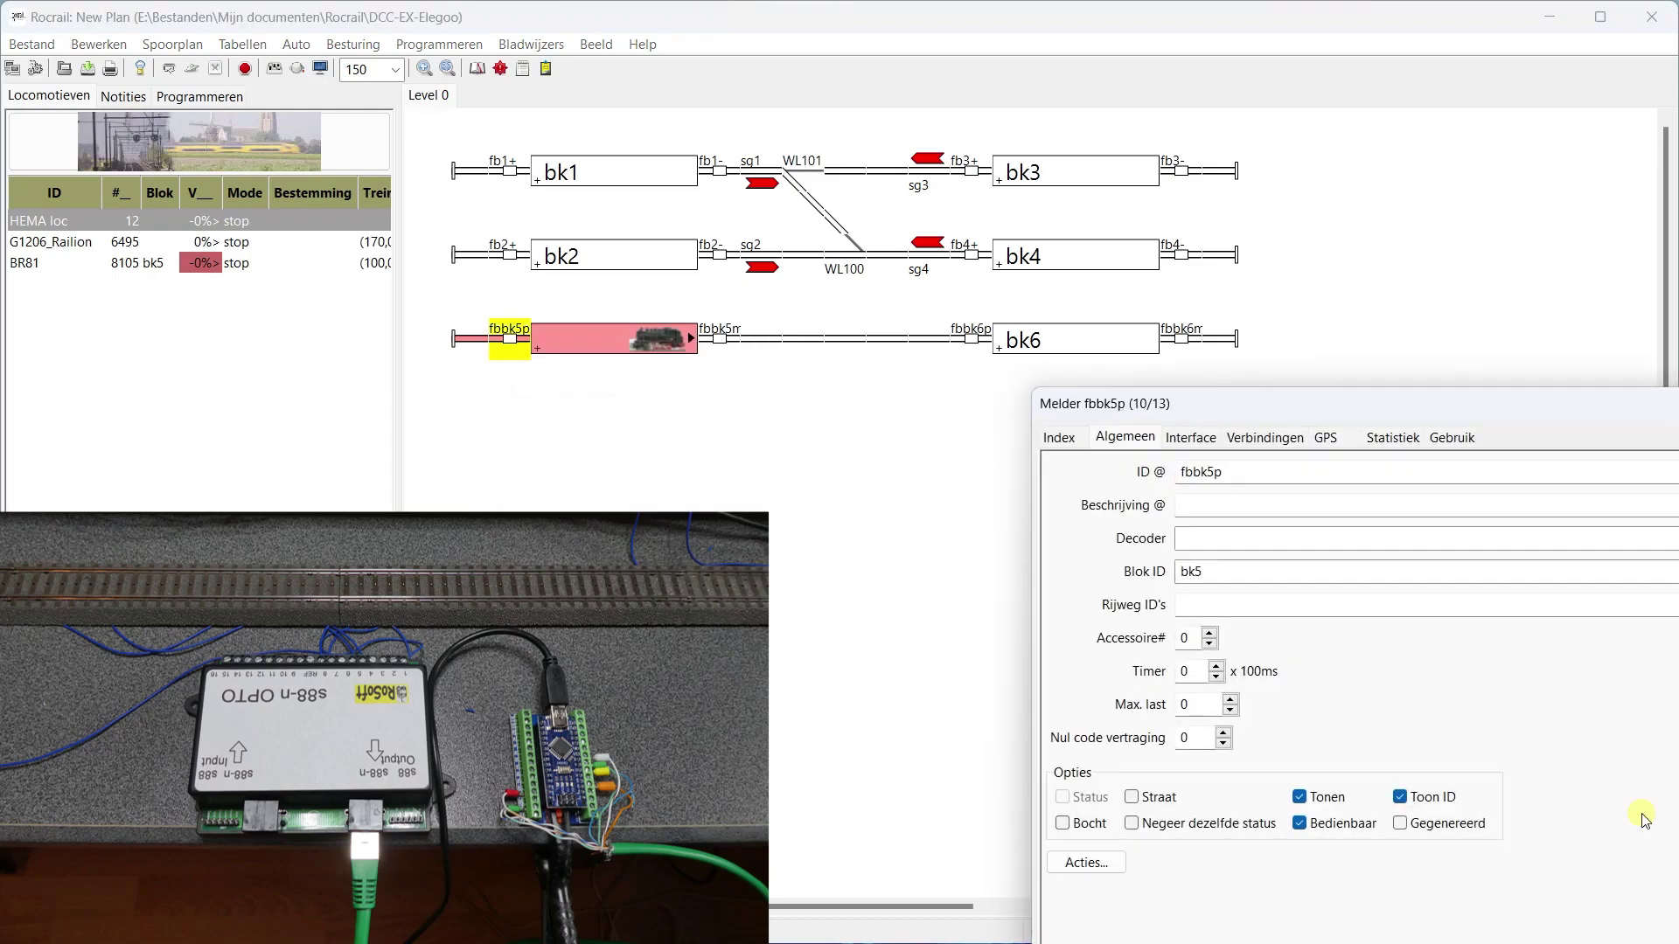
pyautogui.moveTo(1473, 401); pyautogui.dragTo(1212, 253)
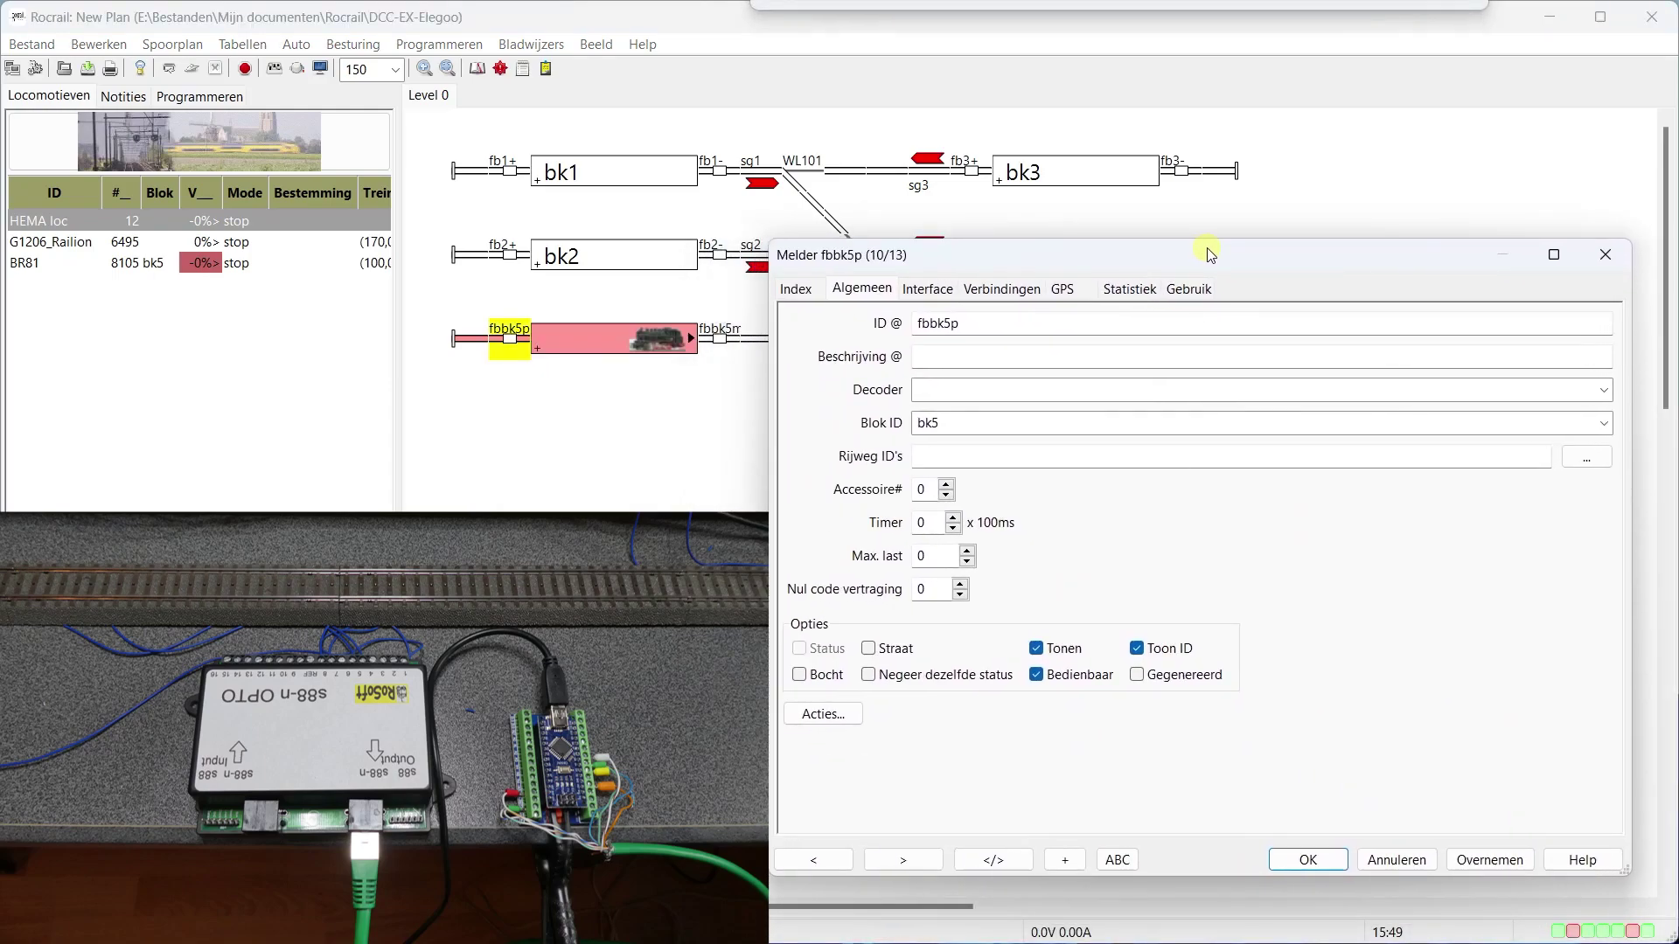
pyautogui.click(928, 289)
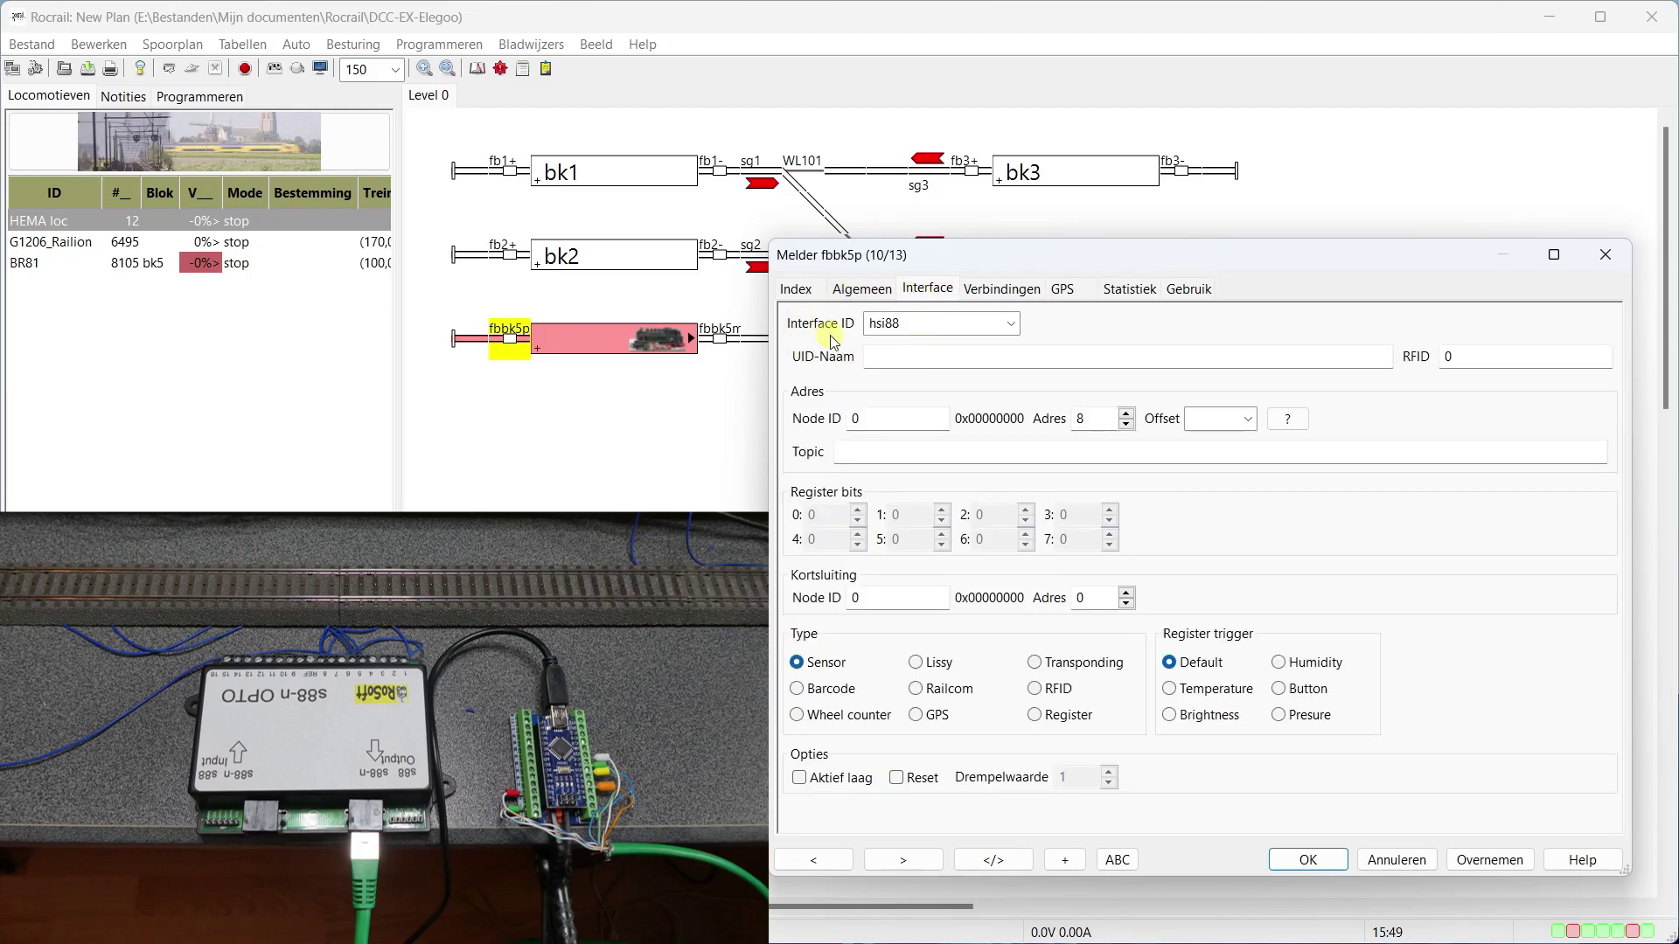
pyautogui.click(1012, 326)
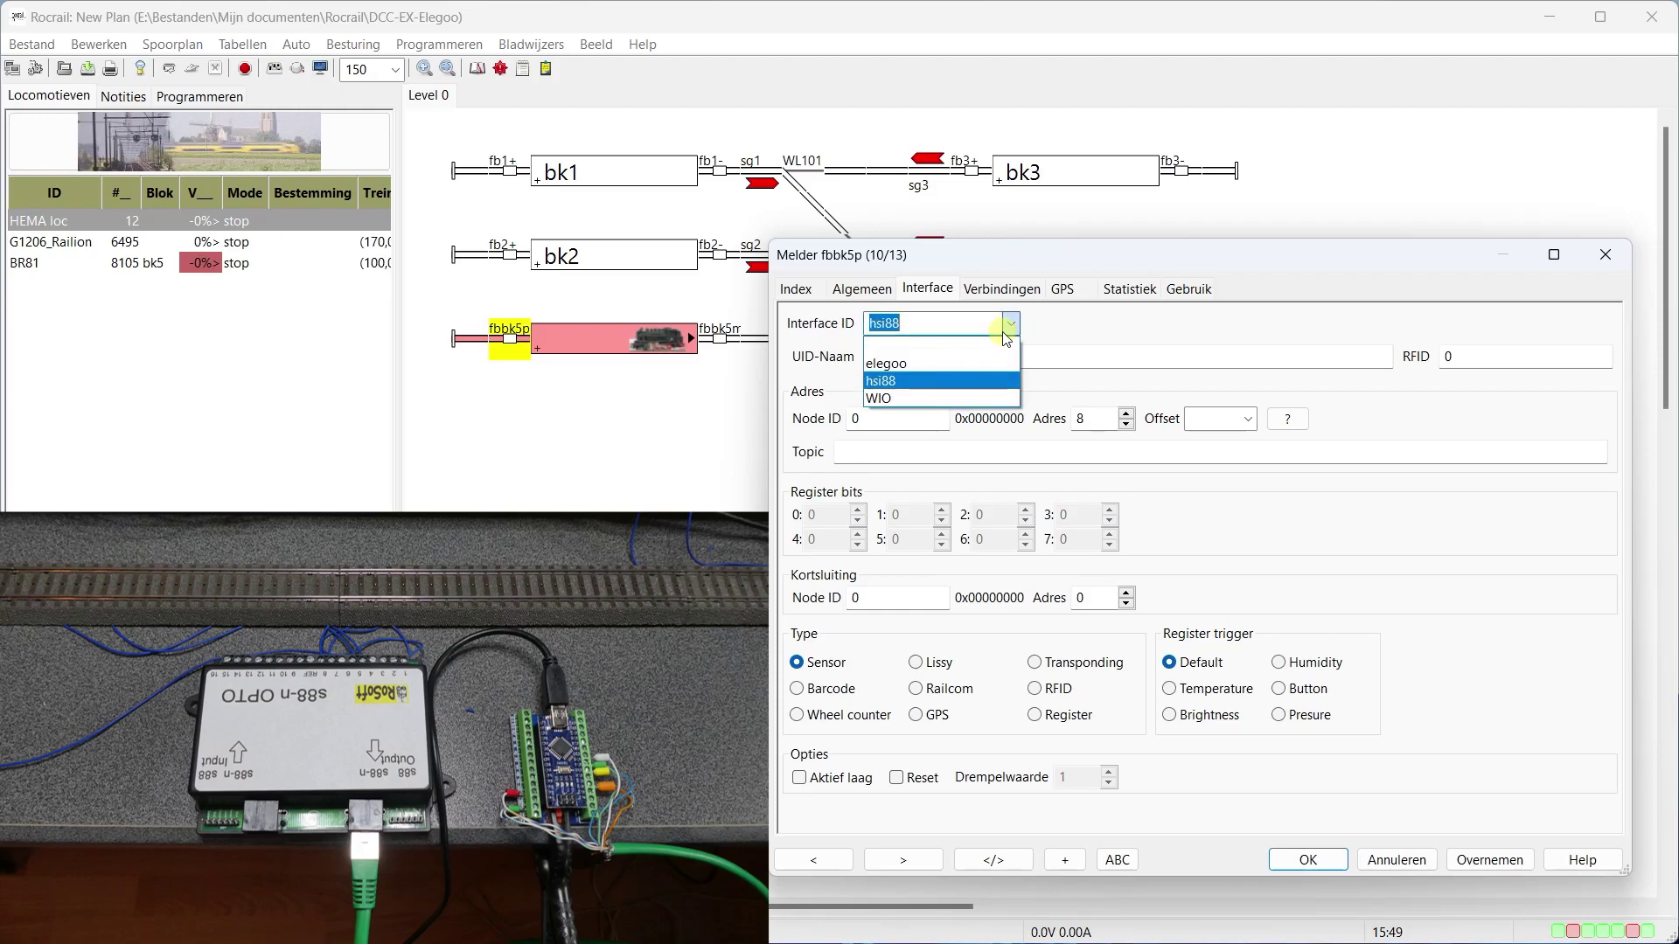
pyautogui.click(891, 380)
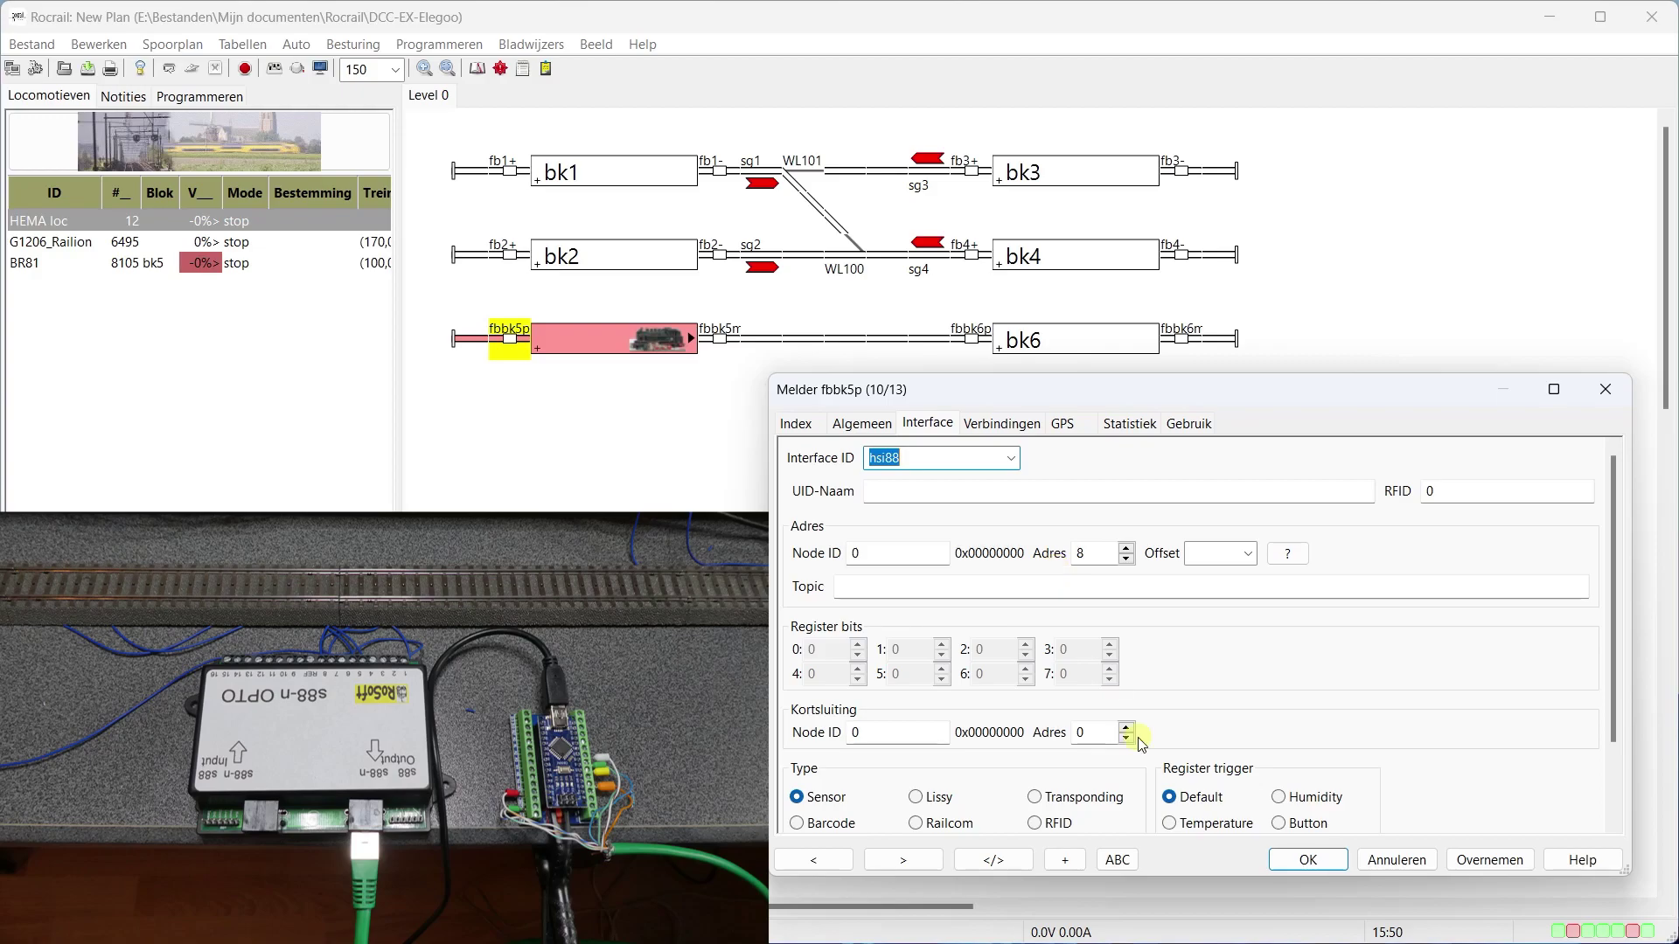
pyautogui.click(1308, 859)
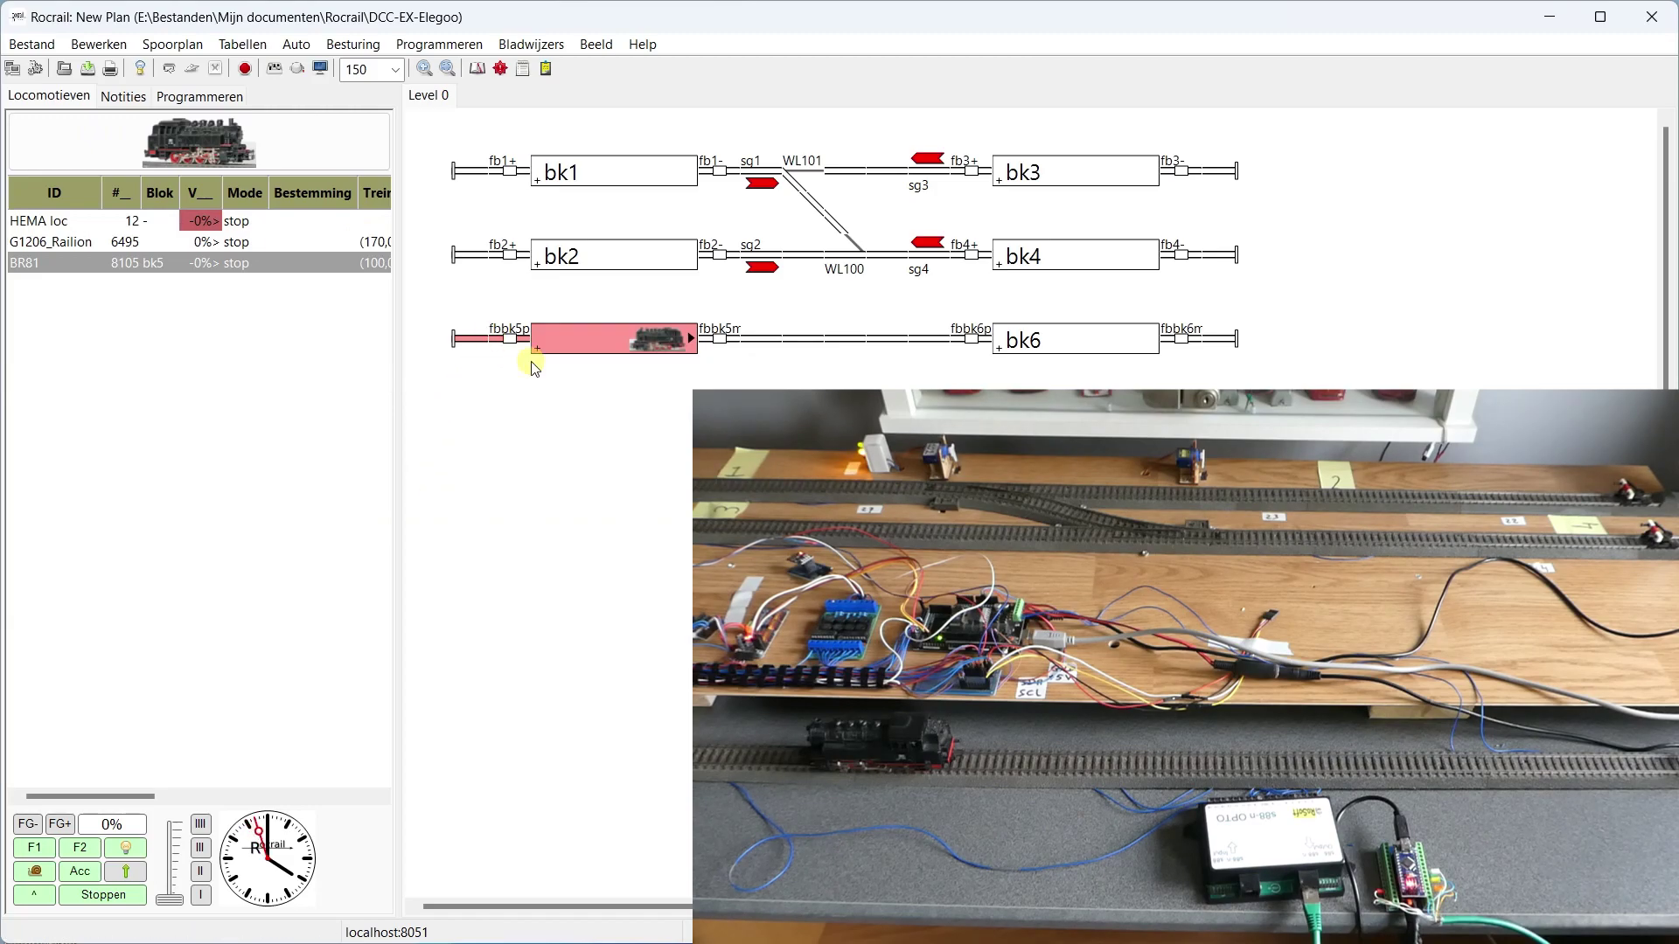
# - Switch on track power and automatic mode, and start locomotive BR81 from block bk5 to test the sensors
pyautogui.moveTo(727, 346)
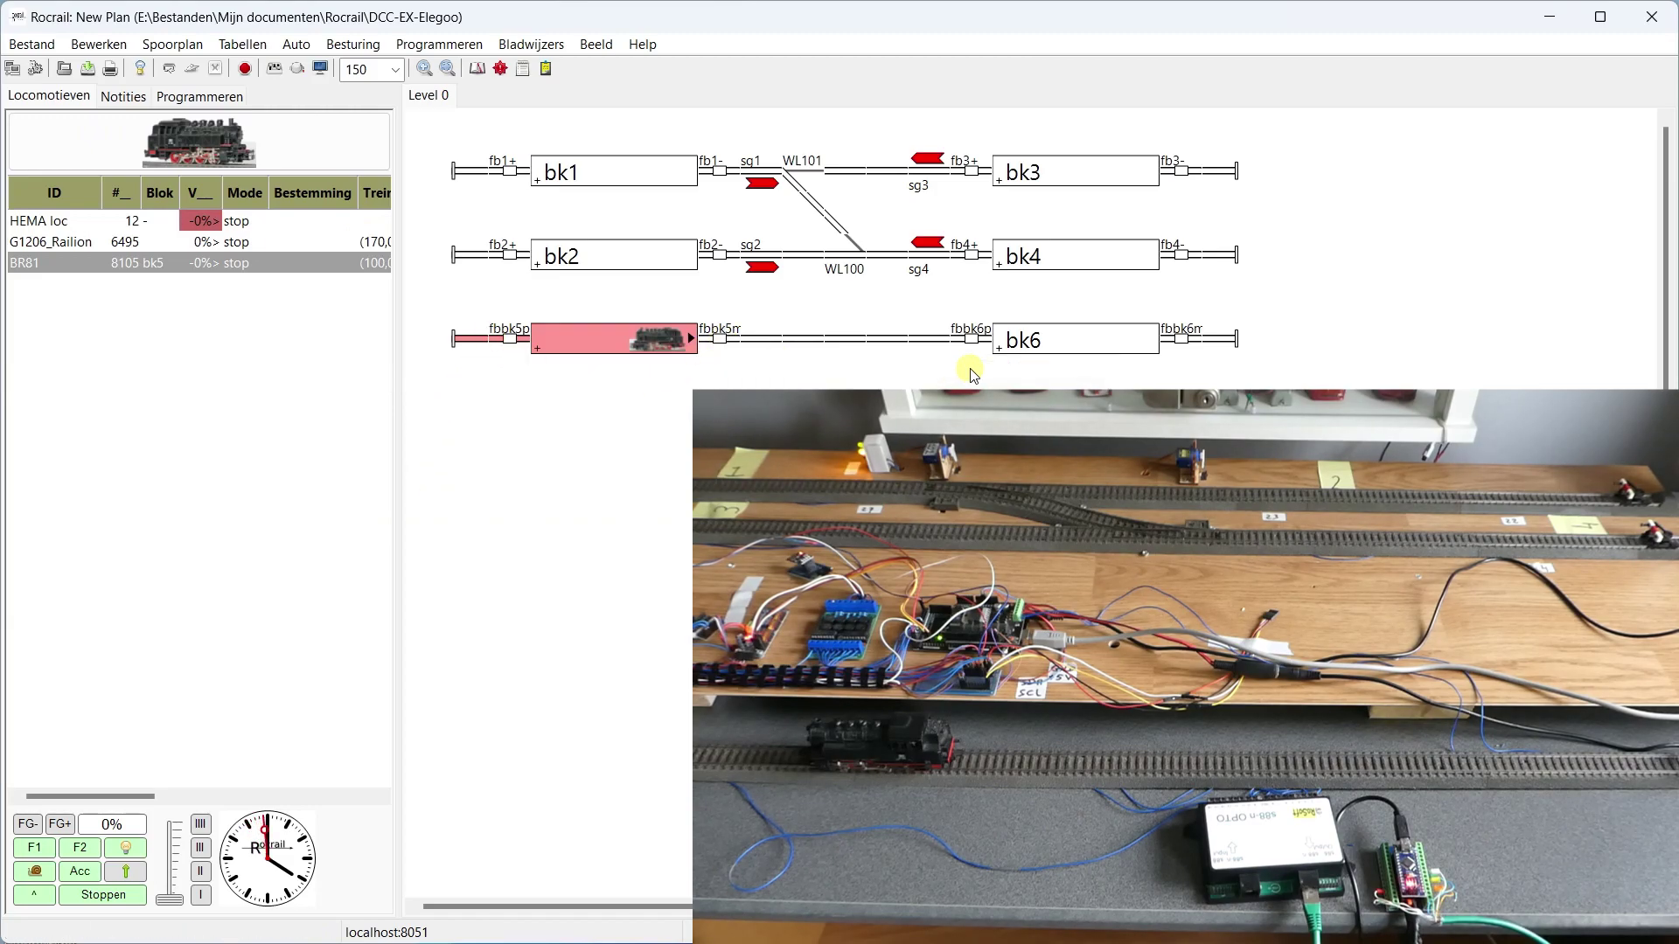
pyautogui.moveTo(983, 348)
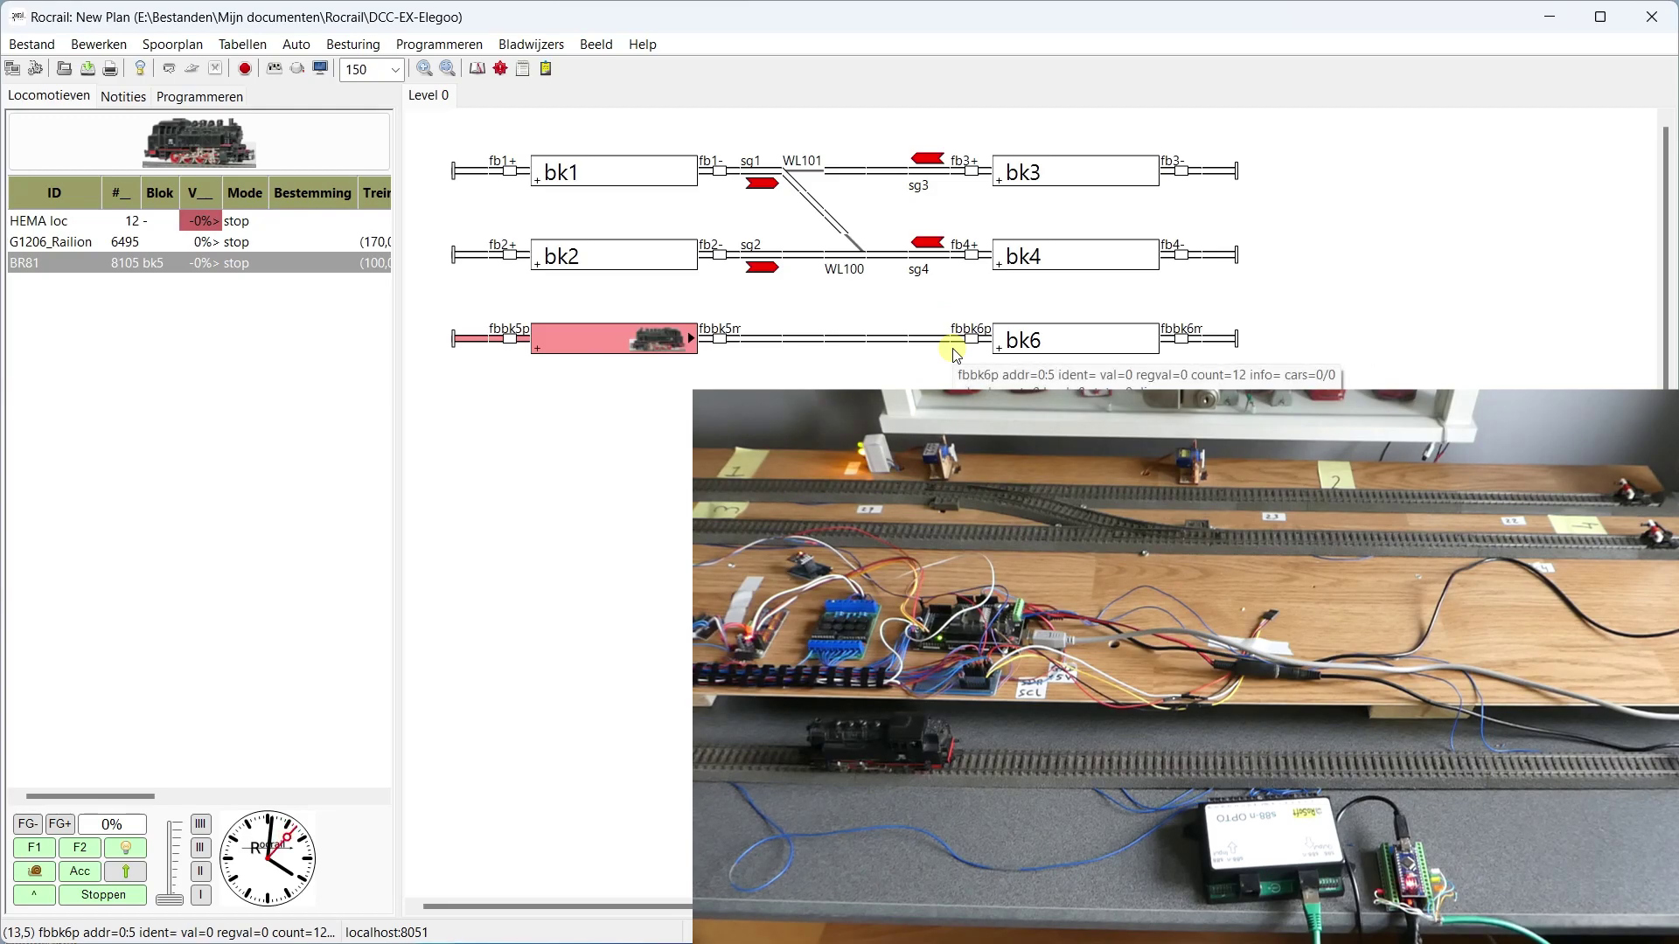
pyautogui.click(169, 70)
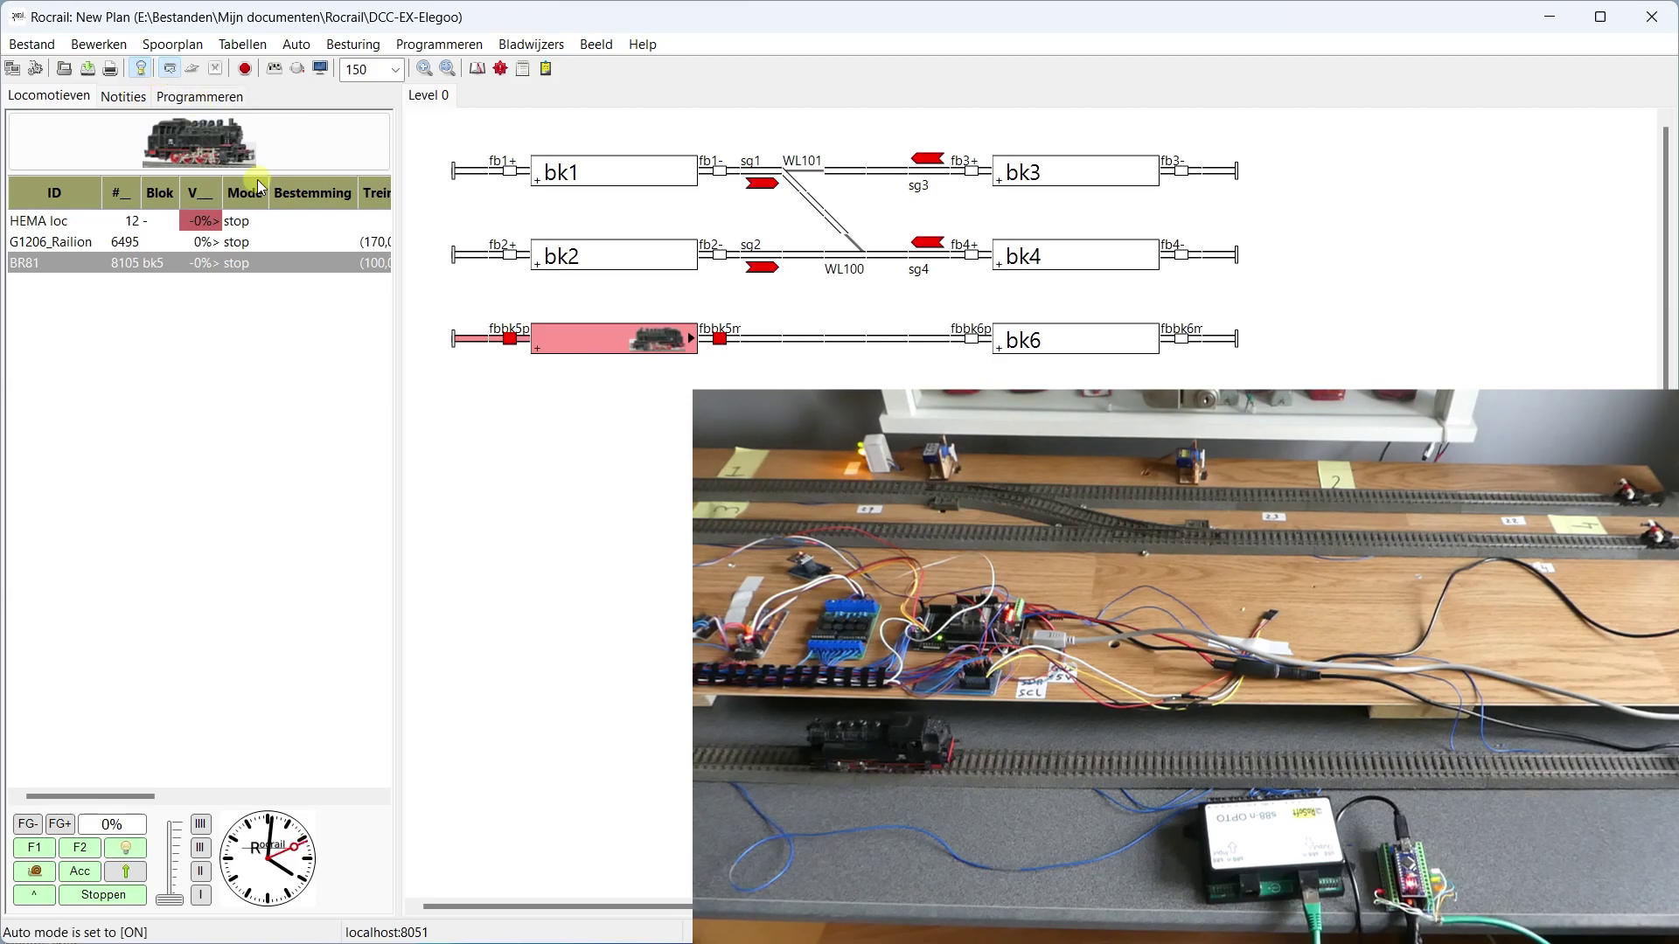
pyautogui.rightClick(631, 337)
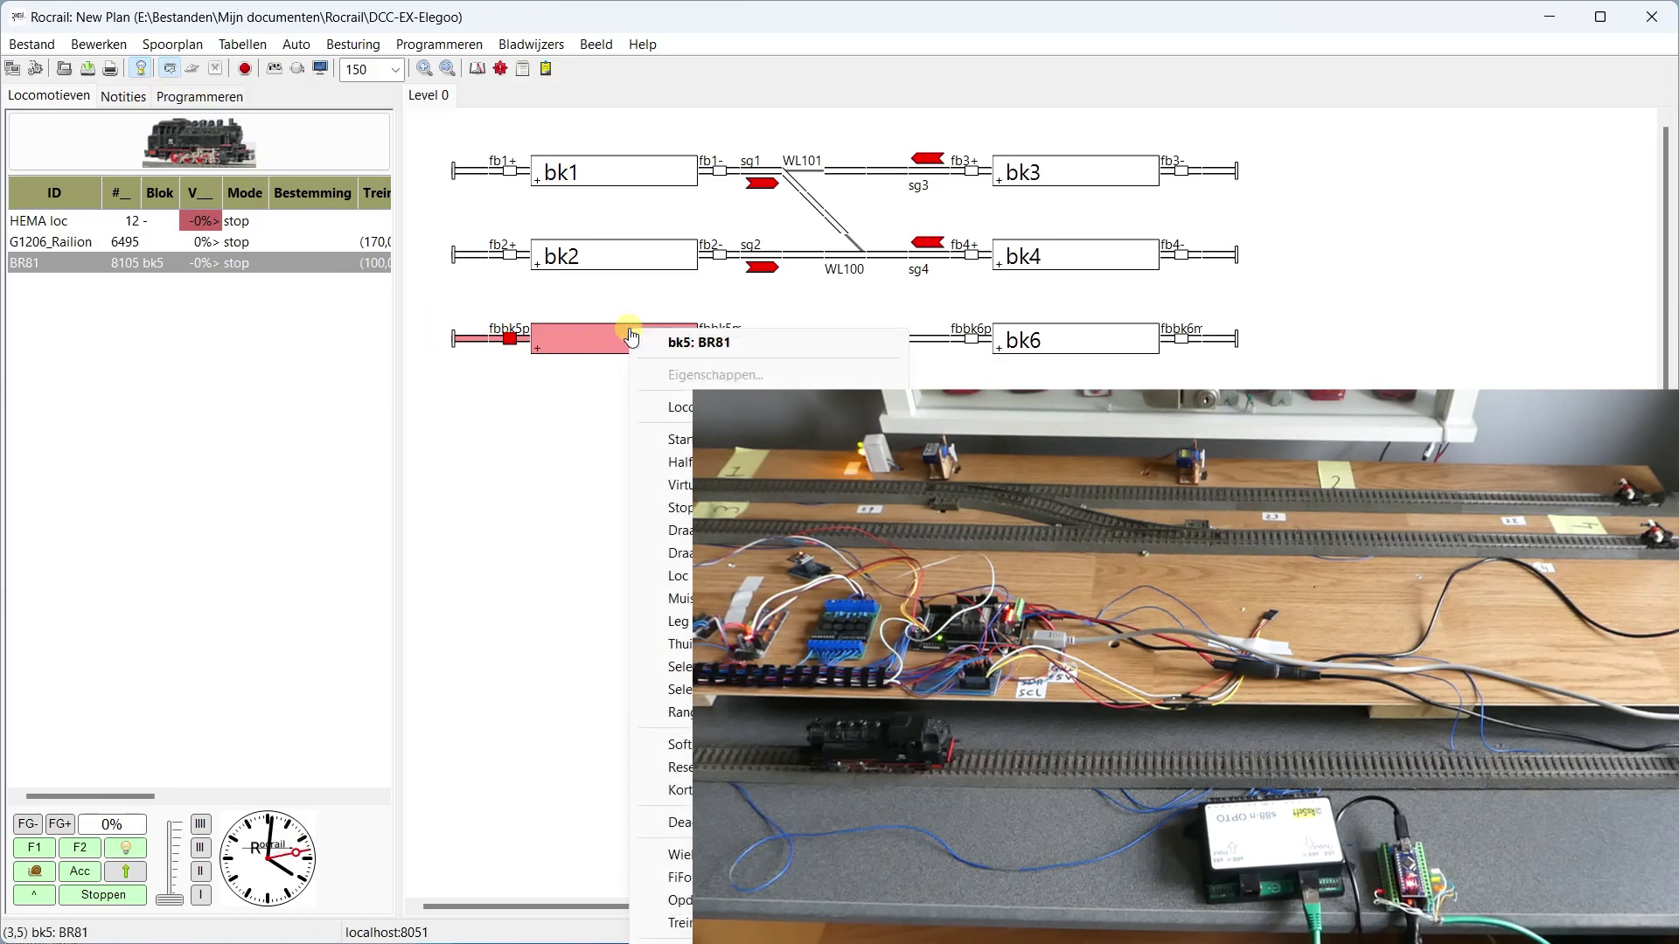
pyautogui.click(679, 440)
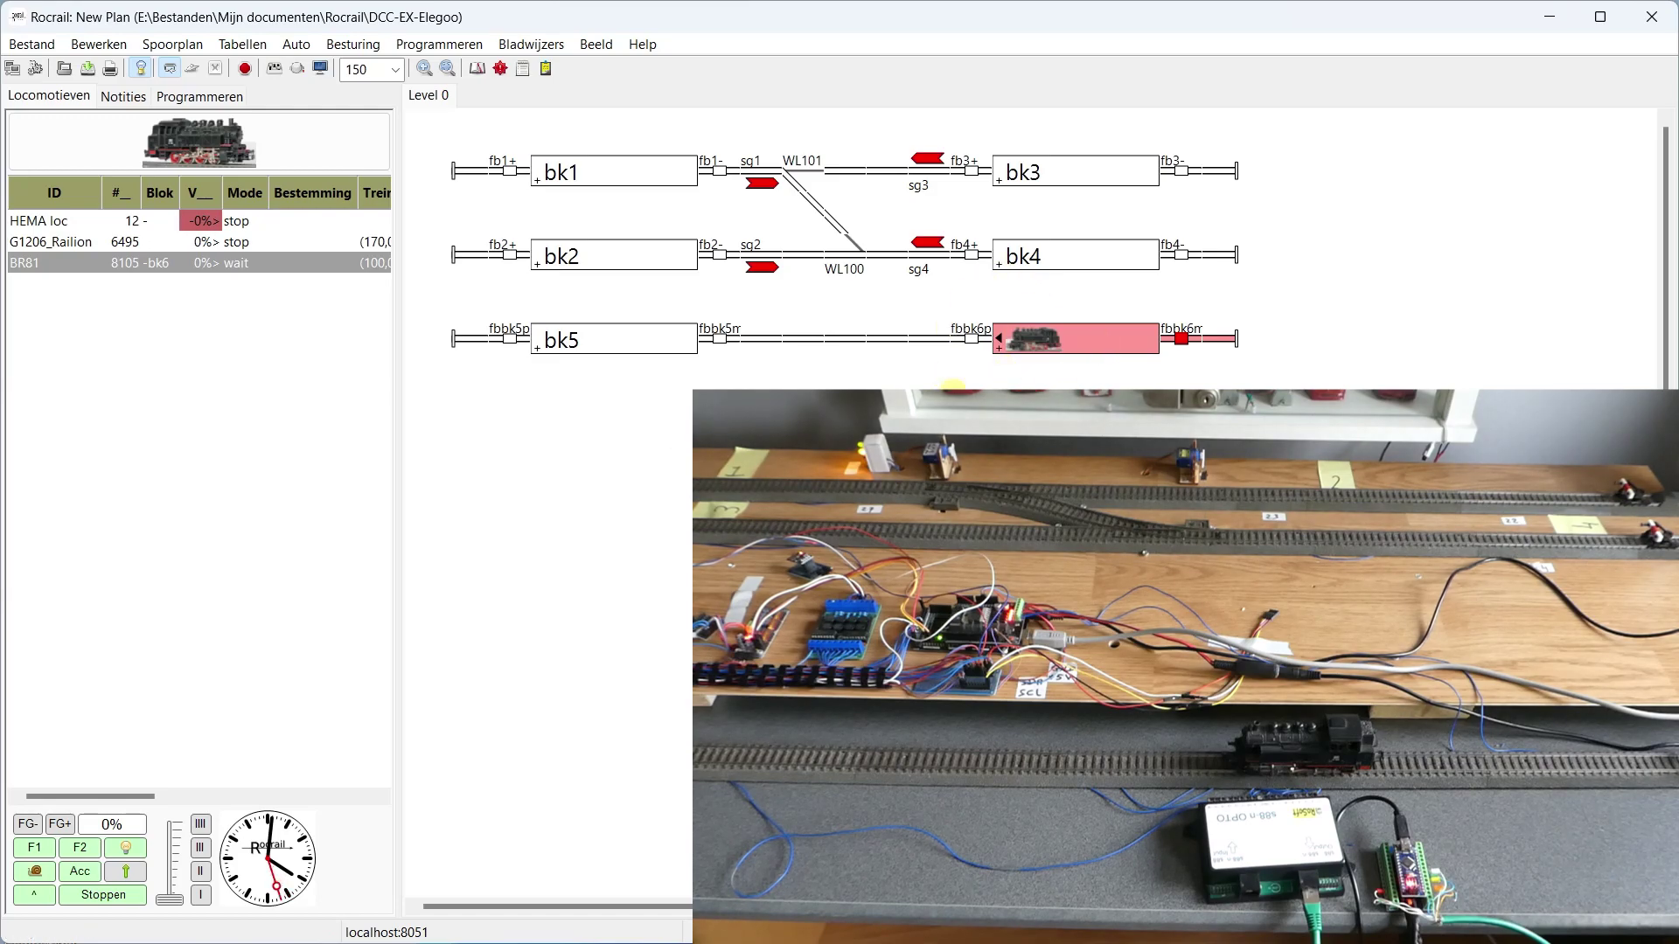
pyautogui.click(1181, 338)
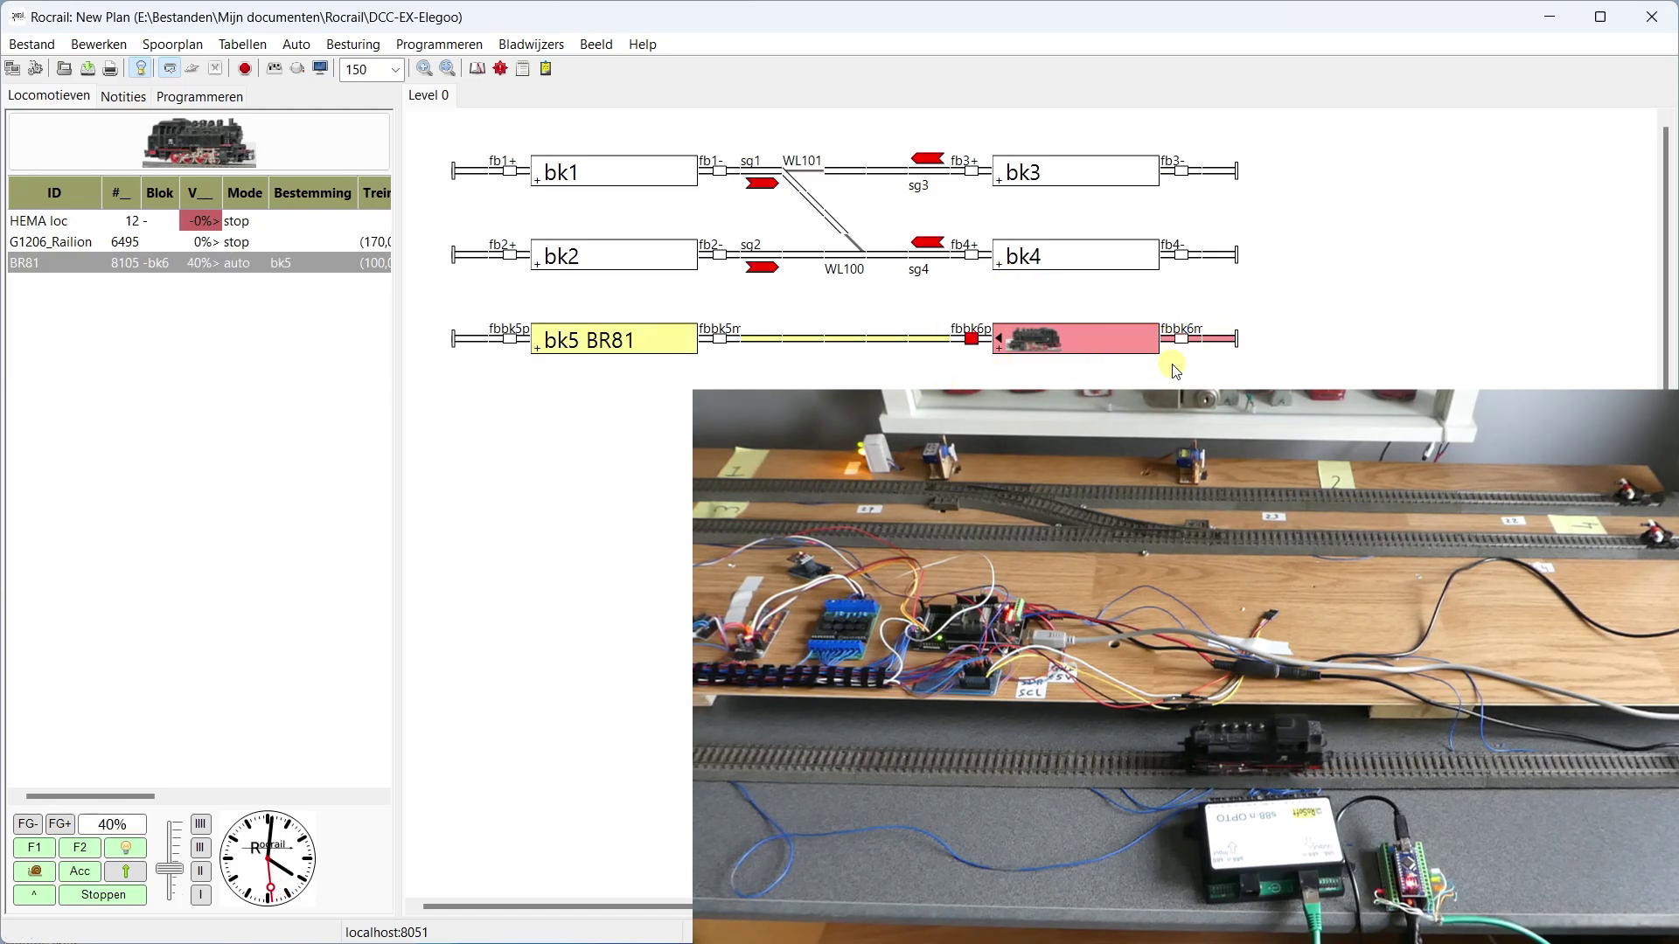